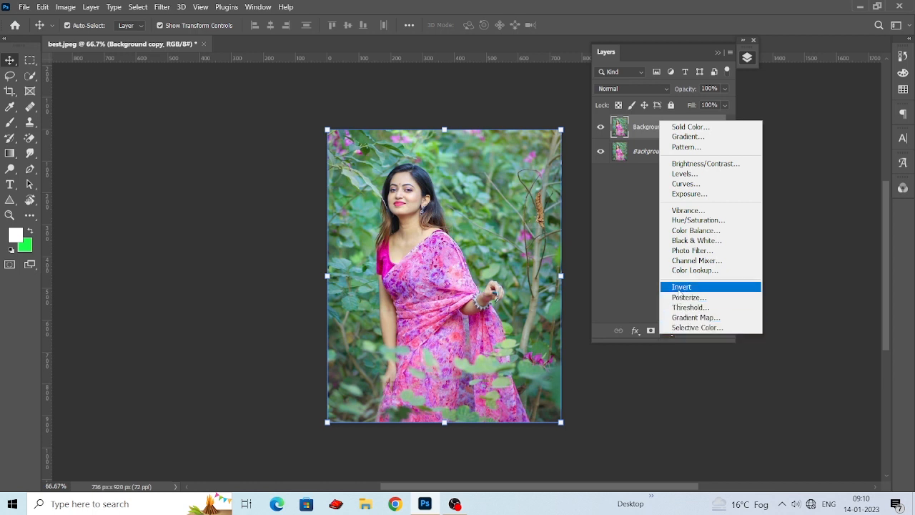
Step: Add a Channel Mixer adjustment layer and set its Green output channel to Green 0% and Blue 100%
{"action": "left_click", "coordinate": [716, 262]}
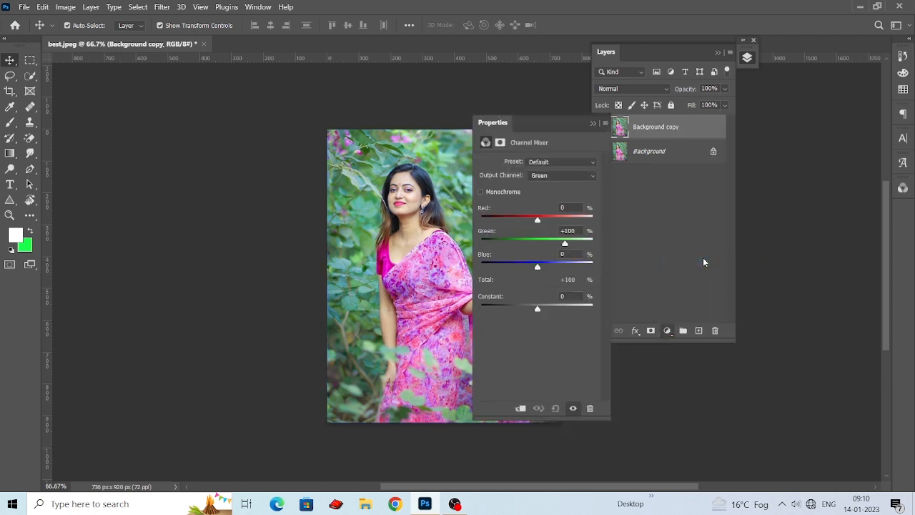
{"action": "left_click", "coordinate": [579, 175]}
{"action": "left_click", "coordinate": [570, 193]}
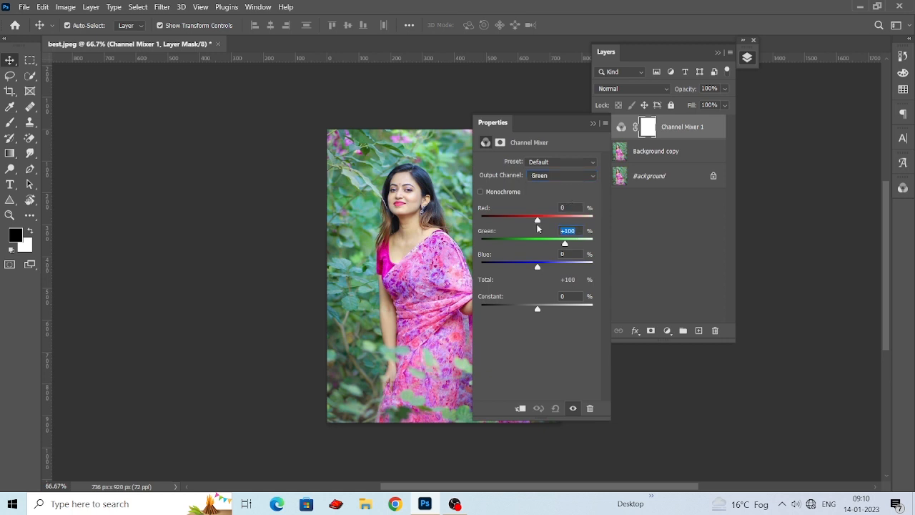
{"action": "type", "text": "0"}
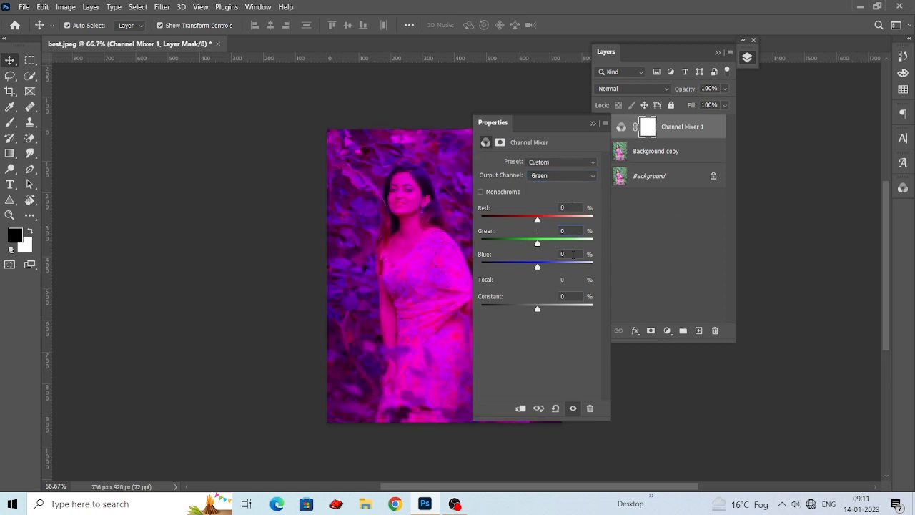
{"action": "type", "text": "100"}
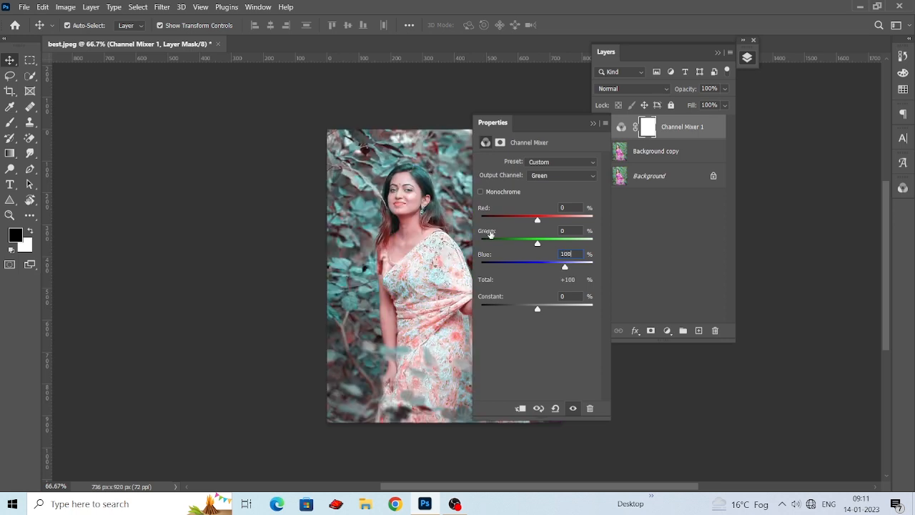
{"action": "left_click", "coordinate": [593, 122]}
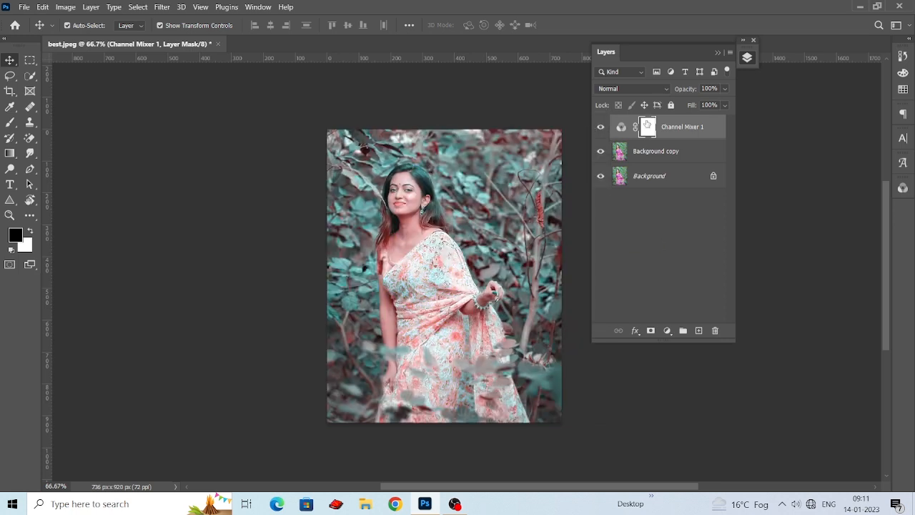
Step: Paint black with a 35 px Brush on the Channel Mixer mask to restore the woman's face, hair and neck
{"action": "left_click", "coordinate": [10, 122]}
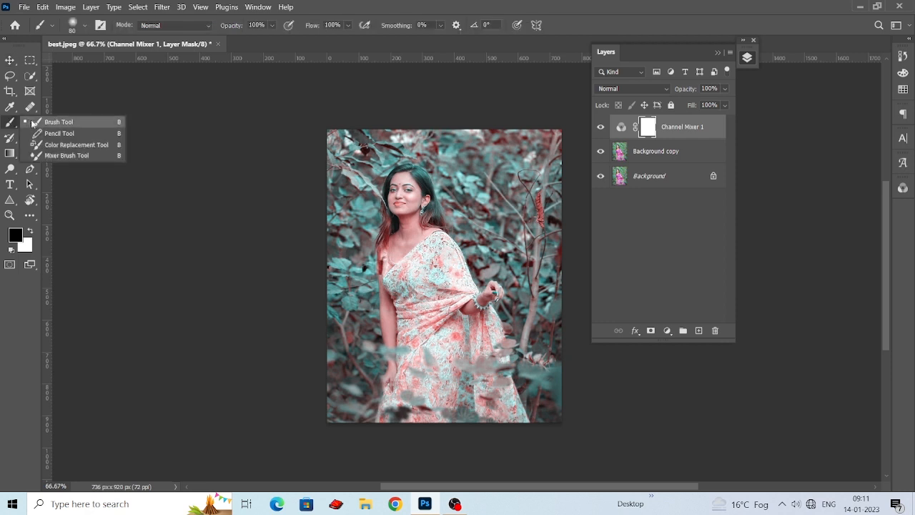
{"action": "left_click", "coordinate": [39, 124]}
{"action": "key", "text": "ctrl+plus"}
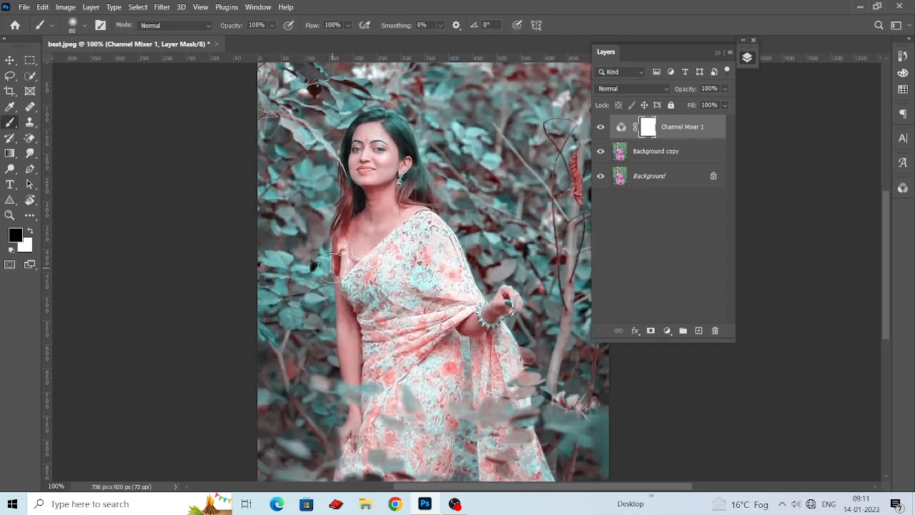
{"action": "key", "text": "space"}
{"action": "left_click_drag", "start_coordinate": [342, 233], "coordinate": [365, 263]}
{"action": "key", "text": "bracketleft"}
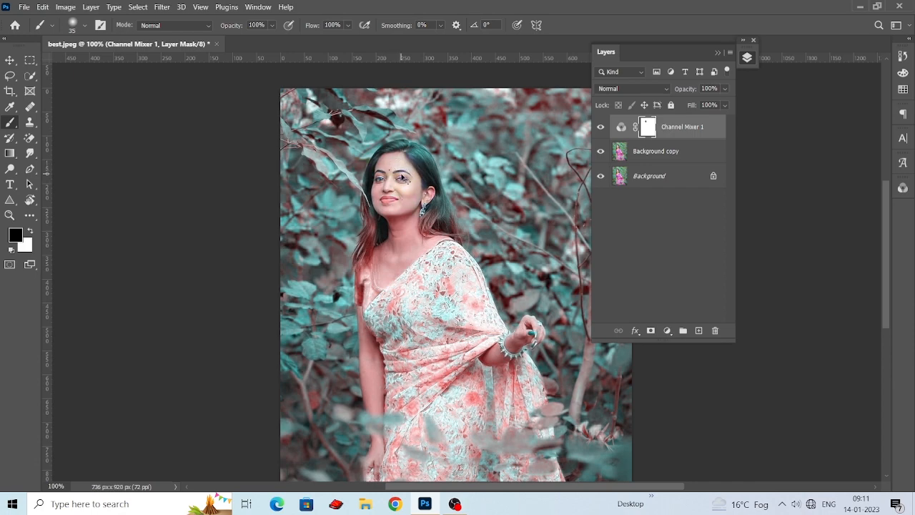
{"action": "key", "text": "ctrl+plus"}
{"action": "mouse_move", "coordinate": [410, 182]}
{"action": "left_mouse_down"}
{"action": "mouse_move", "coordinate": [435, 293]}
{"action": "mouse_move", "coordinate": [329, 206]}
{"action": "mouse_move", "coordinate": [314, 314]}
{"action": "mouse_move", "coordinate": [434, 348]}
{"action": "left_mouse_up"}
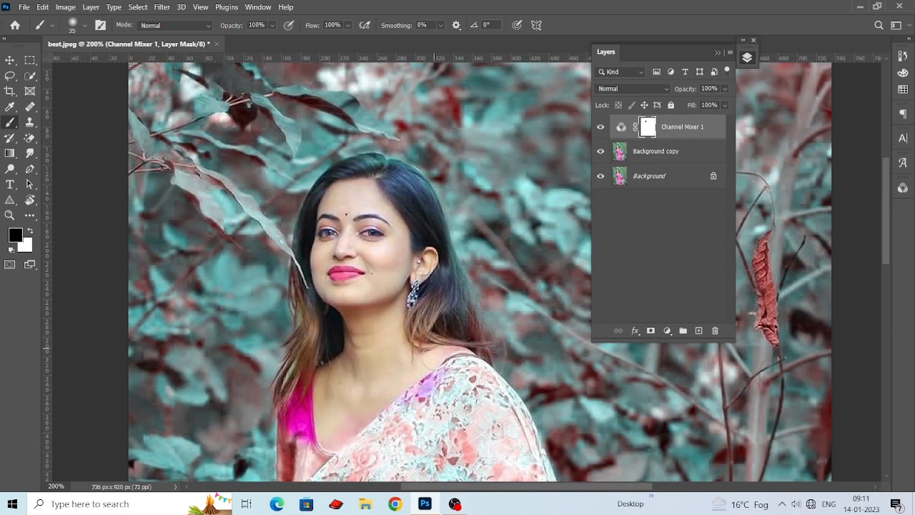
{"action": "scroll", "coordinate": [434, 348], "scroll_direction": "down", "scroll_amount": 4}
Step: Enlarge the brush and paint black on the Channel Mixer mask over the broad areas of the woman's blouse and sari
{"action": "key", "text": "bracketright"}
{"action": "key", "text": "bracketright"}
{"action": "key", "text": "bracketright"}
{"action": "key", "text": "bracketright"}
{"action": "mouse_move", "coordinate": [436, 233]}
{"action": "left_mouse_down"}
{"action": "mouse_move", "coordinate": [501, 358]}
{"action": "mouse_move", "coordinate": [444, 343]}
{"action": "left_mouse_up"}
{"action": "scroll", "coordinate": [443, 343], "scroll_direction": "down", "scroll_amount": 4}
{"action": "mouse_move", "coordinate": [300, 179]}
{"action": "left_mouse_down"}
{"action": "mouse_move", "coordinate": [328, 243]}
{"action": "mouse_move", "coordinate": [351, 367]}
{"action": "mouse_move", "coordinate": [457, 336]}
{"action": "left_mouse_up"}
{"action": "scroll", "coordinate": [458, 336], "scroll_direction": "down", "scroll_amount": 2}
{"action": "mouse_move", "coordinate": [422, 222]}
{"action": "left_mouse_down"}
{"action": "mouse_move", "coordinate": [461, 264]}
{"action": "mouse_move", "coordinate": [516, 271]}
{"action": "mouse_move", "coordinate": [347, 187]}
{"action": "mouse_move", "coordinate": [314, 261]}
{"action": "left_mouse_up"}
{"action": "scroll", "coordinate": [500, 257], "scroll_direction": "down", "scroll_amount": 1}
Step: Reduce the brush to 25 px and mask out the Channel Mixer effect on the remaining sari, arms and body edges
{"action": "key", "text": "bracketleft"}
{"action": "key", "text": "bracketleft"}
{"action": "key", "text": "bracketleft"}
{"action": "key", "text": "bracketleft"}
{"action": "key", "text": "bracketleft"}
{"action": "key", "text": "bracketleft"}
{"action": "scroll", "coordinate": [346, 187], "scroll_direction": "down", "scroll_amount": 1}
{"action": "mouse_move", "coordinate": [372, 193]}
{"action": "left_mouse_down"}
{"action": "mouse_move", "coordinate": [468, 261]}
{"action": "mouse_move", "coordinate": [512, 276]}
{"action": "mouse_move", "coordinate": [472, 239]}
{"action": "mouse_move", "coordinate": [515, 196]}
{"action": "left_mouse_up"}
{"action": "scroll", "coordinate": [471, 240], "scroll_direction": "up", "scroll_amount": 1}
{"action": "scroll", "coordinate": [364, 283], "scroll_direction": "down", "scroll_amount": 4}
{"action": "left_click_drag", "start_coordinate": [364, 284], "coordinate": [482, 270]}
{"action": "scroll", "coordinate": [458, 268], "scroll_direction": "down", "scroll_amount": 2}
{"action": "scroll", "coordinate": [429, 236], "scroll_direction": "down", "scroll_amount": 1}
{"action": "mouse_move", "coordinate": [308, 222]}
{"action": "left_mouse_down"}
{"action": "mouse_move", "coordinate": [425, 225]}
{"action": "mouse_move", "coordinate": [316, 321]}
{"action": "left_mouse_up"}
{"action": "mouse_move", "coordinate": [423, 207]}
{"action": "left_mouse_down"}
{"action": "mouse_move", "coordinate": [416, 272]}
{"action": "mouse_move", "coordinate": [447, 258]}
{"action": "left_mouse_up"}
{"action": "left_click_drag", "start_coordinate": [447, 185], "coordinate": [372, 418]}
{"action": "left_click_drag", "start_coordinate": [389, 213], "coordinate": [347, 234]}
{"action": "left_click_drag", "start_coordinate": [406, 284], "coordinate": [366, 166]}
{"action": "mouse_move", "coordinate": [366, 156]}
{"action": "left_mouse_down"}
{"action": "mouse_move", "coordinate": [340, 233]}
{"action": "mouse_move", "coordinate": [389, 258]}
{"action": "left_mouse_up"}
{"action": "left_click_drag", "start_coordinate": [407, 330], "coordinate": [370, 187]}
{"action": "left_click_drag", "start_coordinate": [372, 218], "coordinate": [428, 286]}
{"action": "mouse_move", "coordinate": [335, 162]}
{"action": "left_mouse_down"}
{"action": "mouse_move", "coordinate": [406, 185]}
{"action": "mouse_move", "coordinate": [454, 172]}
{"action": "left_mouse_up"}
{"action": "mouse_move", "coordinate": [454, 230]}
{"action": "left_mouse_down"}
{"action": "mouse_move", "coordinate": [429, 185]}
{"action": "mouse_move", "coordinate": [390, 250]}
{"action": "left_mouse_up"}
{"action": "left_click_drag", "start_coordinate": [416, 169], "coordinate": [386, 422]}
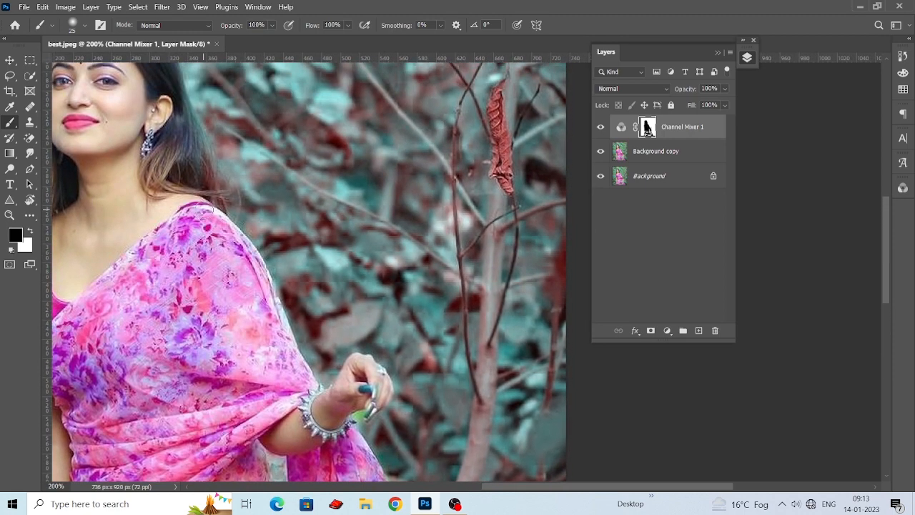
Step: Refine the Channel Mixer mask around the woman's hand, shoulder and hair, finishing with the Move tool
{"action": "mouse_move", "coordinate": [255, 284]}
{"action": "left_mouse_down"}
{"action": "mouse_move", "coordinate": [288, 349]}
{"action": "mouse_move", "coordinate": [337, 382]}
{"action": "mouse_move", "coordinate": [446, 380]}
{"action": "left_mouse_up"}
{"action": "left_click_drag", "start_coordinate": [300, 212], "coordinate": [355, 312]}
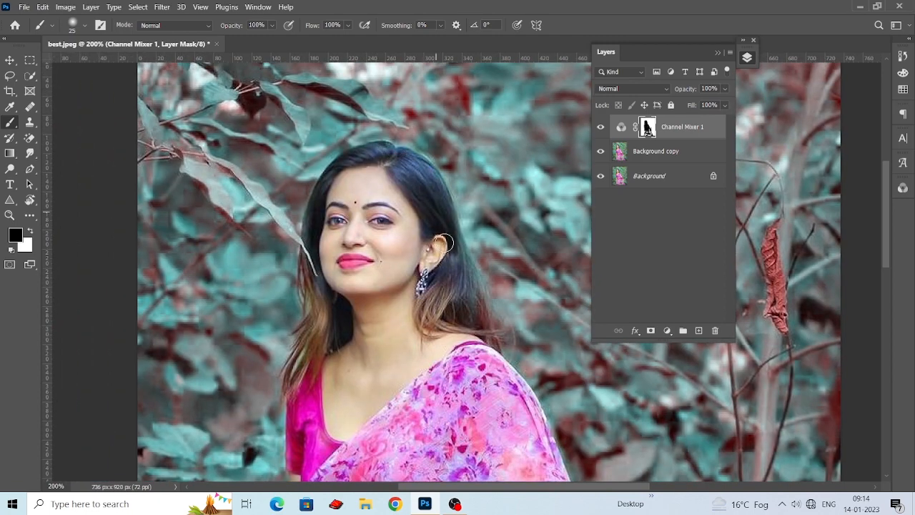
{"action": "left_click_drag", "start_coordinate": [413, 266], "coordinate": [373, 223]}
{"action": "left_click_drag", "start_coordinate": [429, 252], "coordinate": [451, 300]}
{"action": "left_click_drag", "start_coordinate": [396, 288], "coordinate": [377, 238]}
{"action": "key", "text": "ctrl+minus"}
{"action": "key", "text": "ctrl+minus"}
{"action": "key", "text": "v"}
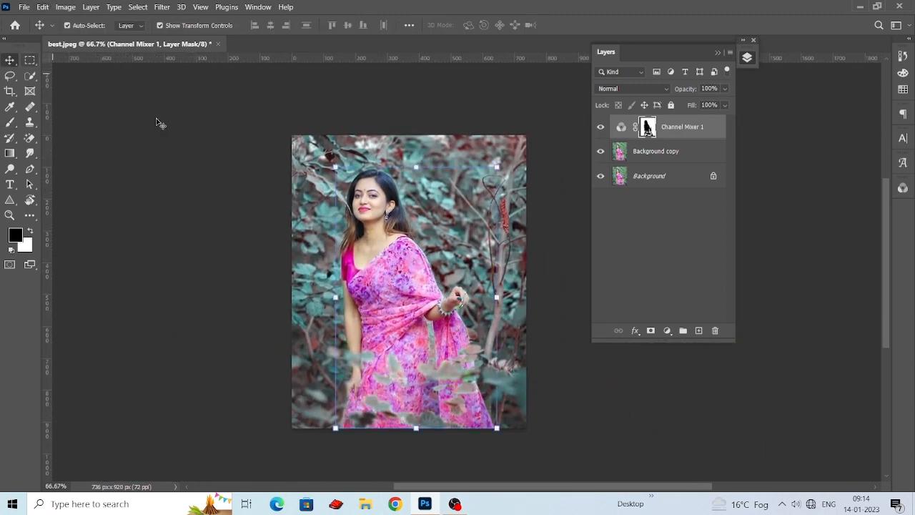
{"action": "left_click_drag", "start_coordinate": [426, 203], "coordinate": [412, 207]}
{"action": "right_click", "coordinate": [683, 136]}
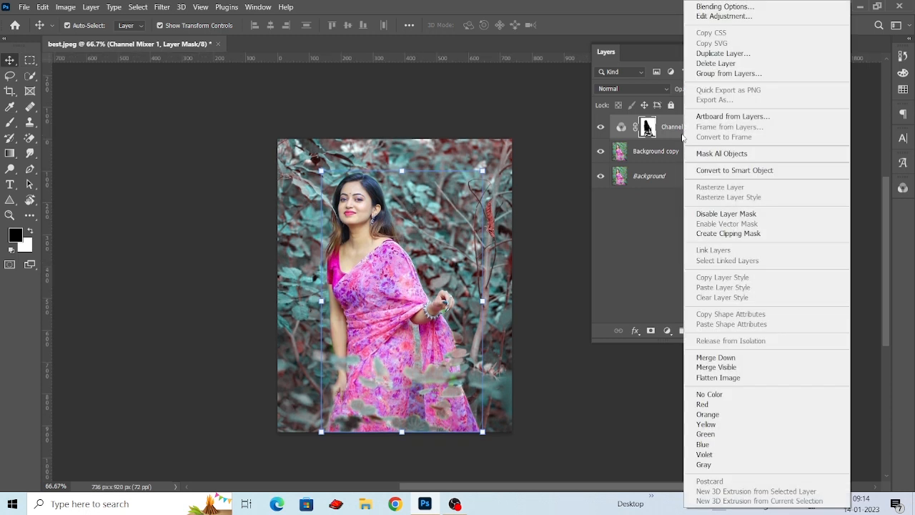
{"action": "left_click", "coordinate": [518, 127]}
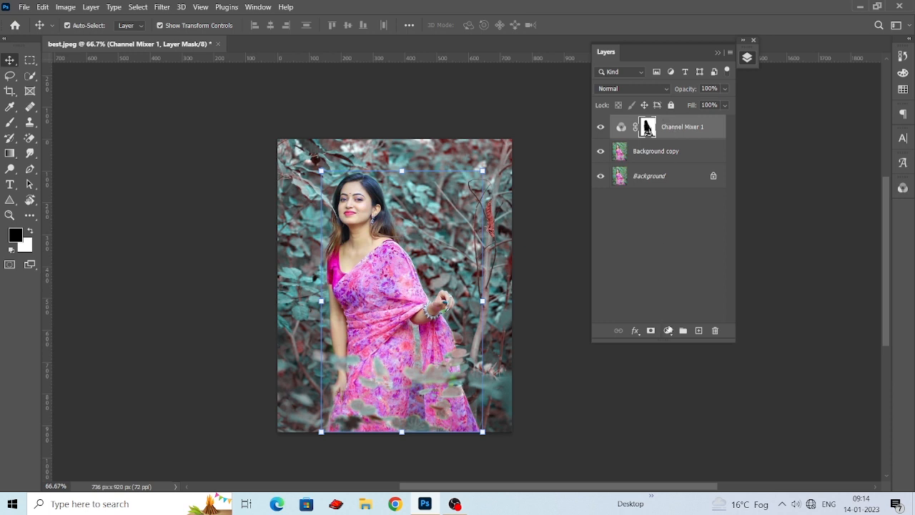
Step: Add a Levels adjustment layer above the Channel Mixer and set the RGB black input level to 23
{"action": "left_click", "coordinate": [668, 331]}
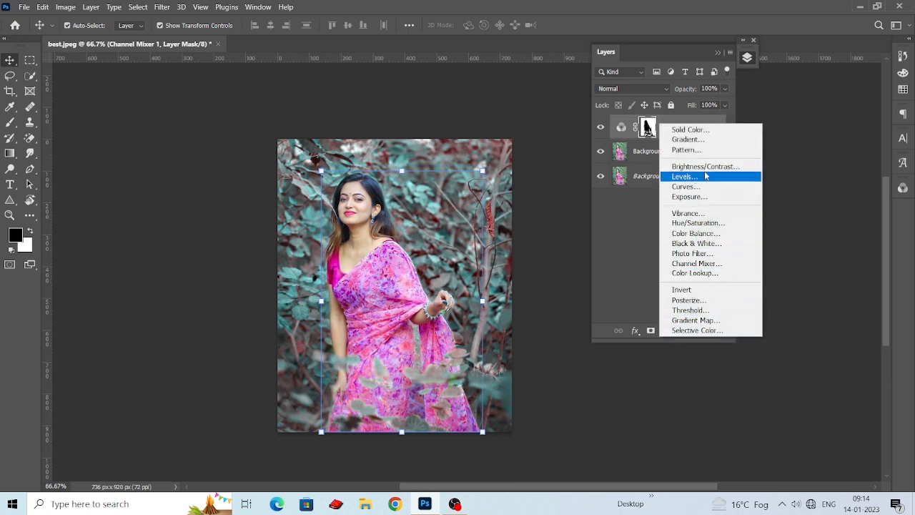
{"action": "left_click", "coordinate": [721, 176]}
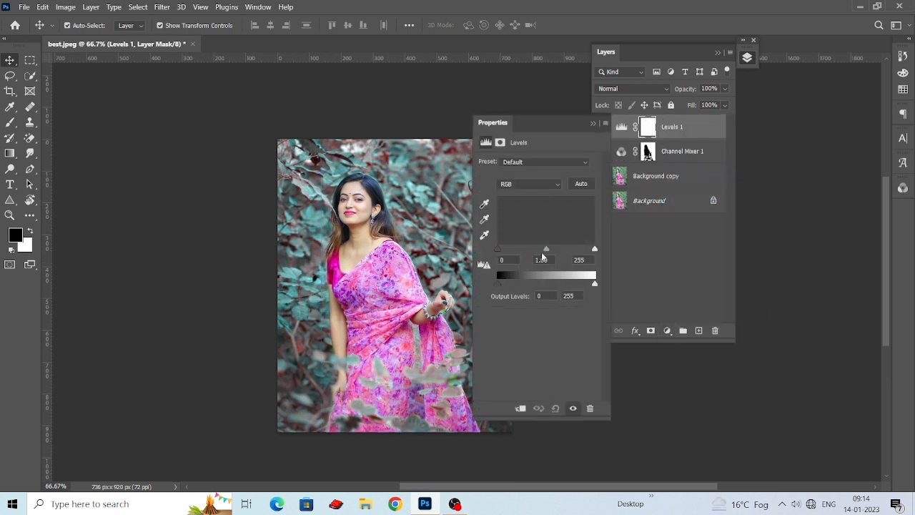
{"action": "left_click_drag", "start_coordinate": [500, 251], "coordinate": [503, 253]}
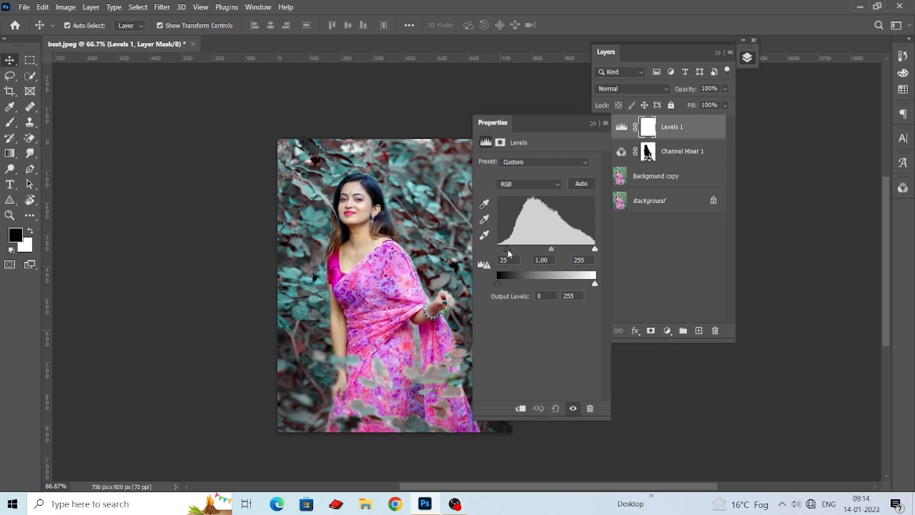
{"action": "left_click_drag", "start_coordinate": [508, 254], "coordinate": [506, 253]}
Step: Set the white input level of the Levels layer's Red channel to 241
{"action": "left_click", "coordinate": [528, 183]}
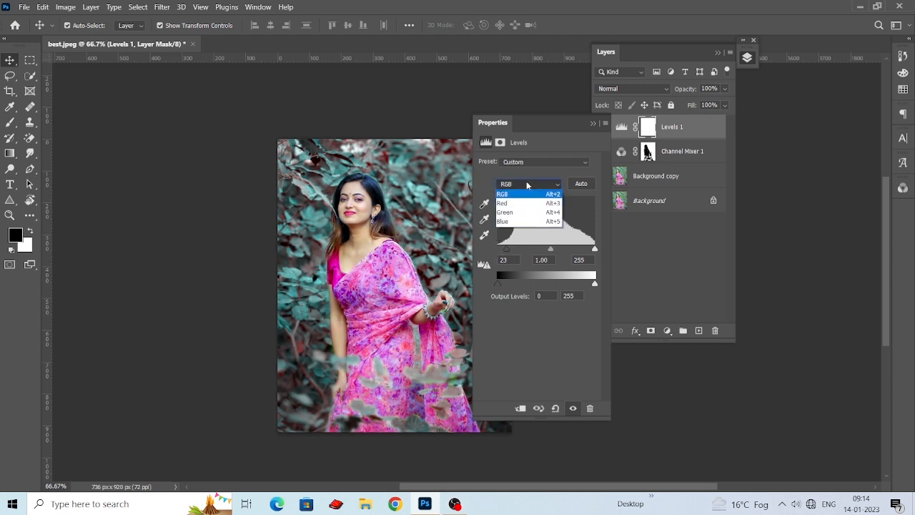
{"action": "left_click", "coordinate": [525, 209]}
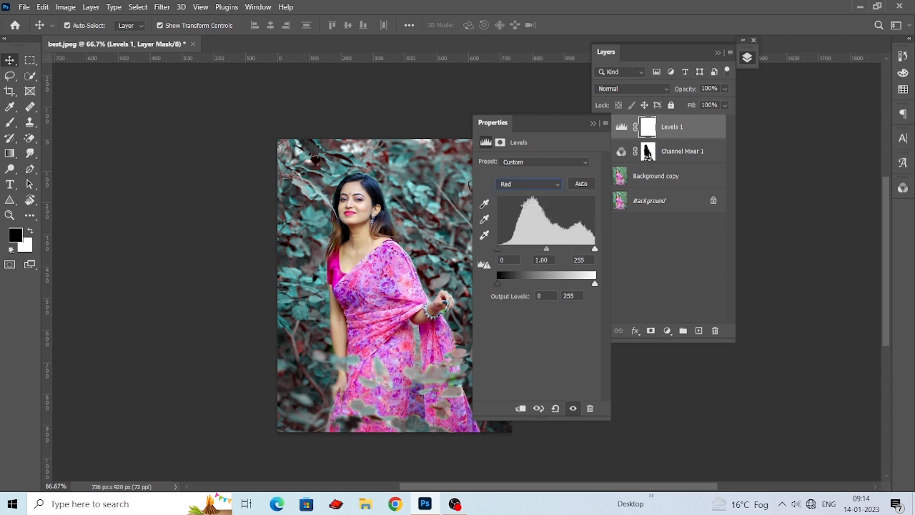
{"action": "mouse_move", "coordinate": [498, 248]}
{"action": "left_mouse_down"}
{"action": "mouse_move", "coordinate": [508, 246]}
{"action": "mouse_move", "coordinate": [495, 248]}
{"action": "left_mouse_up"}
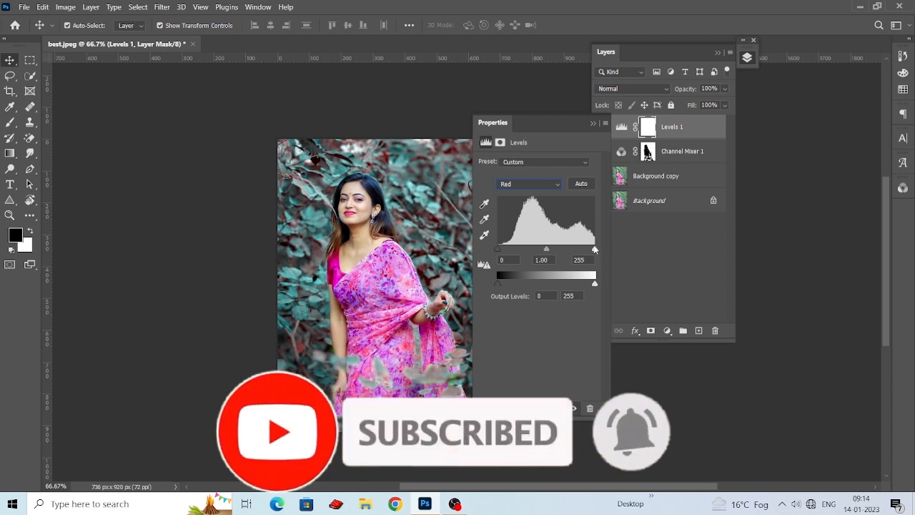
{"action": "left_click_drag", "start_coordinate": [594, 248], "coordinate": [590, 248]}
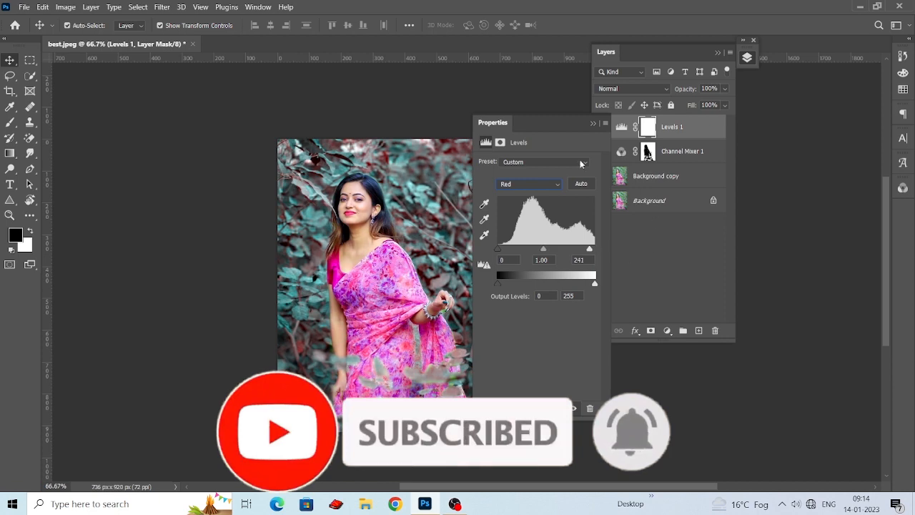
{"action": "left_click", "coordinate": [593, 123]}
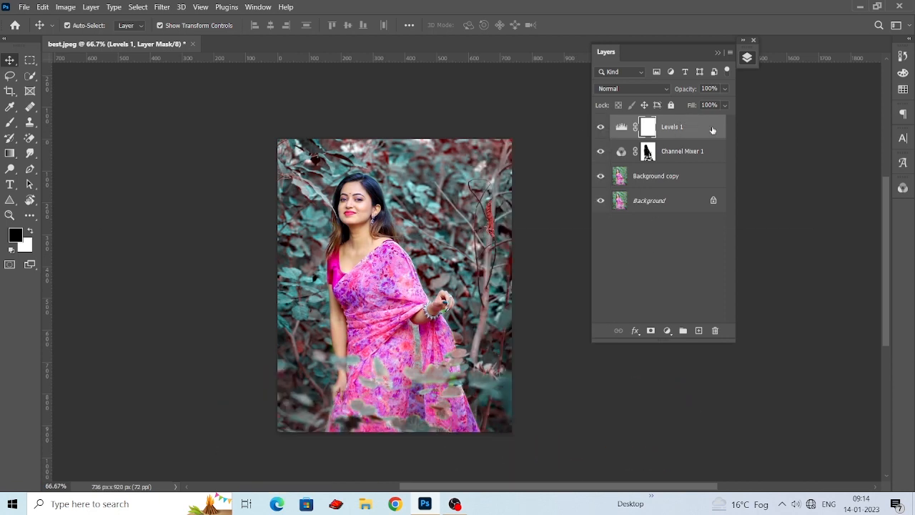
Step: Add a Brightness/Contrast adjustment layer with brightness 10 and contrast 20
{"action": "left_click", "coordinate": [667, 329]}
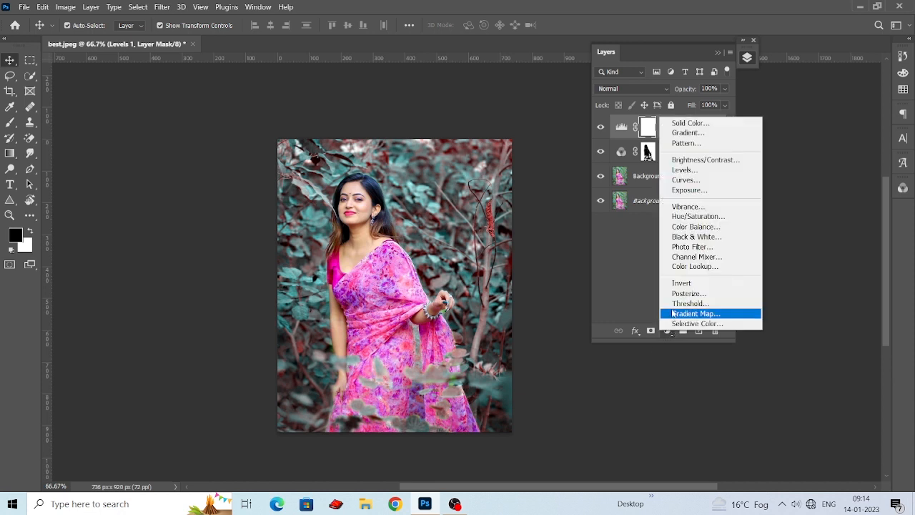
{"action": "left_click", "coordinate": [700, 160]}
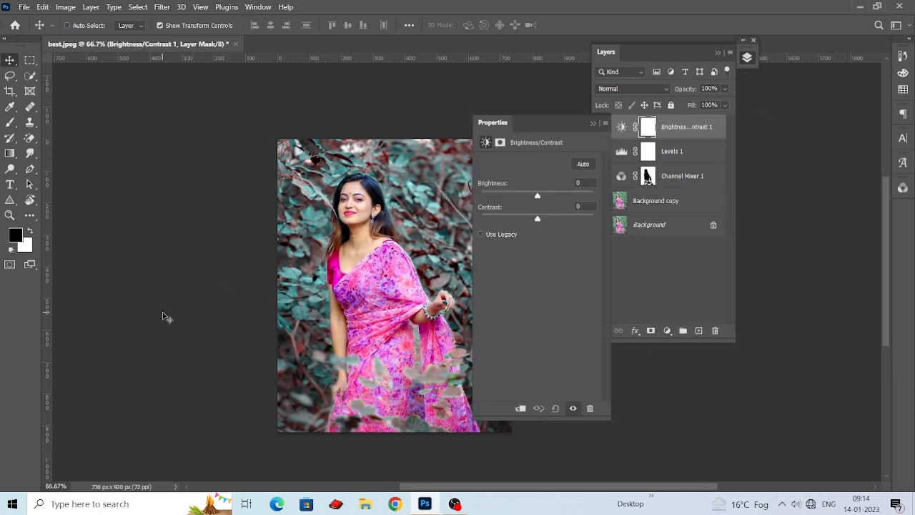
{"action": "key", "text": "ctrl+plus"}
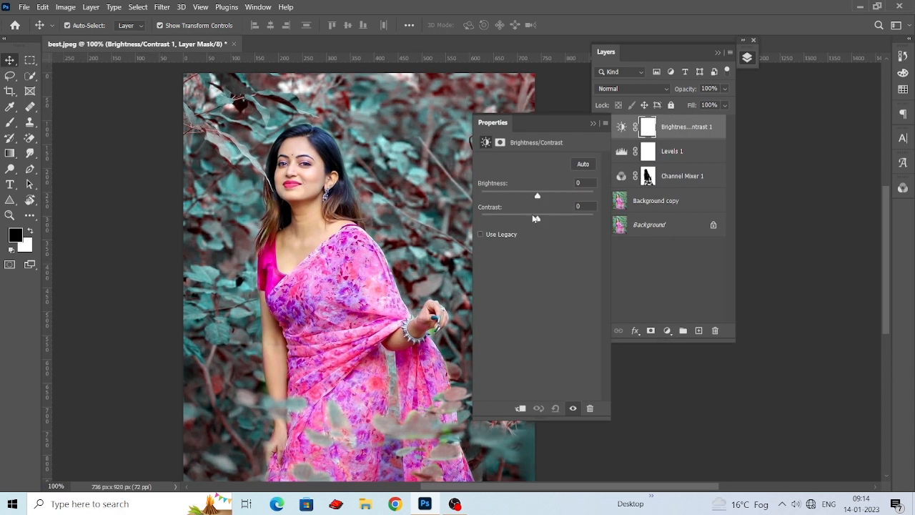
{"action": "left_click_drag", "start_coordinate": [538, 220], "coordinate": [549, 220]}
{"action": "left_click_drag", "start_coordinate": [591, 181], "coordinate": [571, 184]}
{"action": "type", "text": "10"}
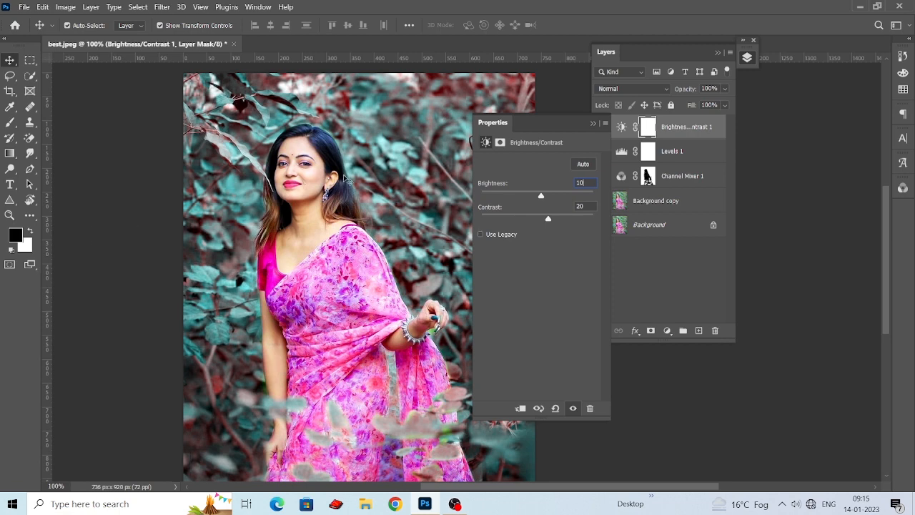
{"action": "left_click", "coordinate": [593, 123]}
{"action": "key", "text": "ctrl+minus"}
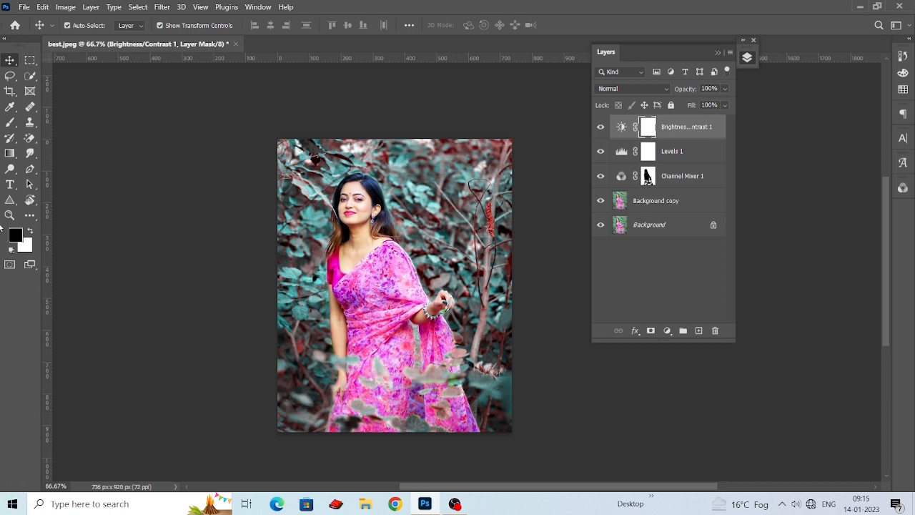
Step: Paint black with a 150 px Brush over the background foliage on the Brightness/Contrast mask, keeping the adjustment on the woman
{"action": "left_click", "coordinate": [10, 125]}
{"action": "left_click", "coordinate": [65, 122]}
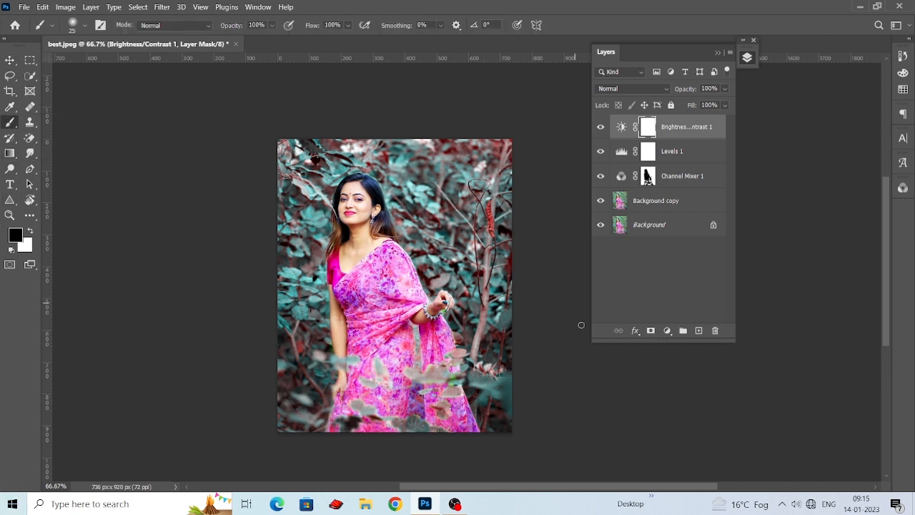
{"action": "key", "text": "bracketright"}
{"action": "key", "text": "bracketright"}
{"action": "key", "text": "bracketright"}
{"action": "key", "text": "bracketright"}
{"action": "key", "text": "bracketright"}
{"action": "key", "text": "bracketright"}
{"action": "key", "text": "bracketright"}
{"action": "key", "text": "bracketright"}
{"action": "key", "text": "bracketright"}
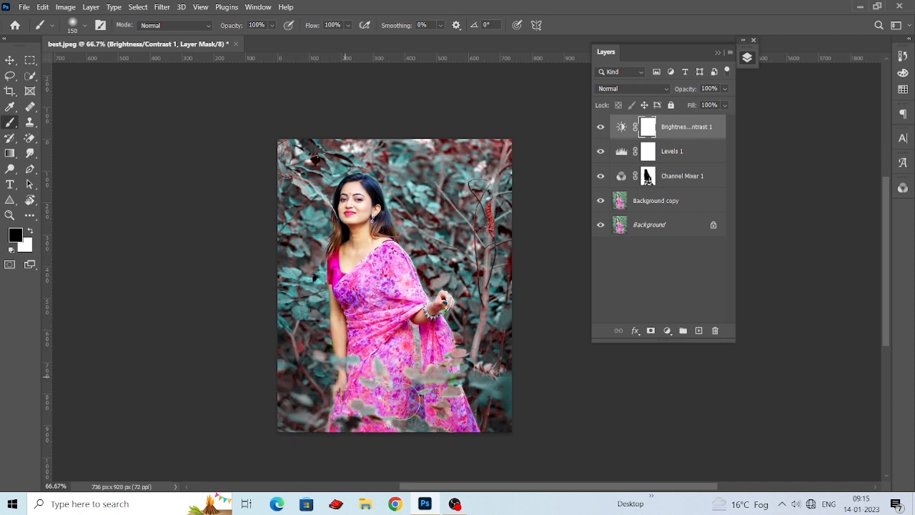
{"action": "scroll", "coordinate": [407, 407], "scroll_direction": "down", "scroll_amount": 1}
{"action": "scroll", "coordinate": [400, 409], "scroll_direction": "up", "scroll_amount": 4}
{"action": "scroll", "coordinate": [401, 409], "scroll_direction": "left", "scroll_amount": 4}
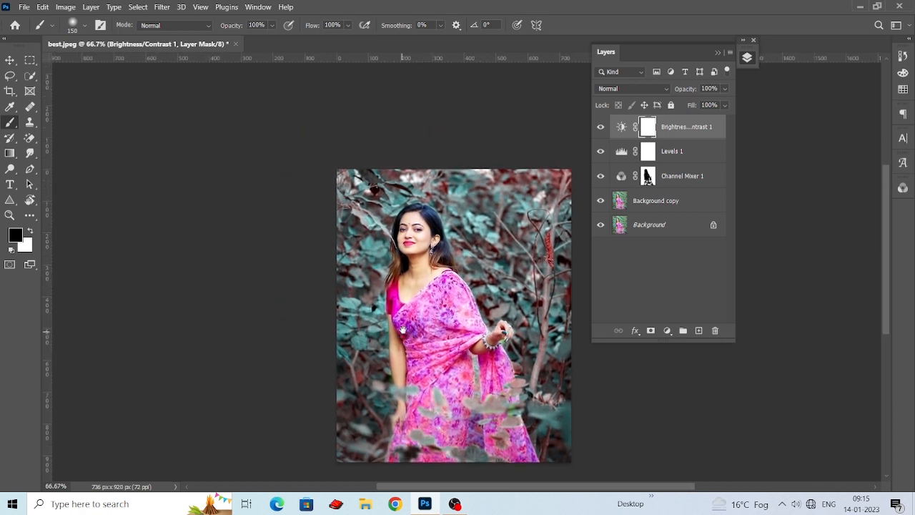
{"action": "mouse_move", "coordinate": [378, 411]}
{"action": "left_mouse_down"}
{"action": "mouse_move", "coordinate": [471, 418]}
{"action": "mouse_move", "coordinate": [564, 408]}
{"action": "left_mouse_up"}
{"action": "scroll", "coordinate": [544, 412], "scroll_direction": "down", "scroll_amount": 1}
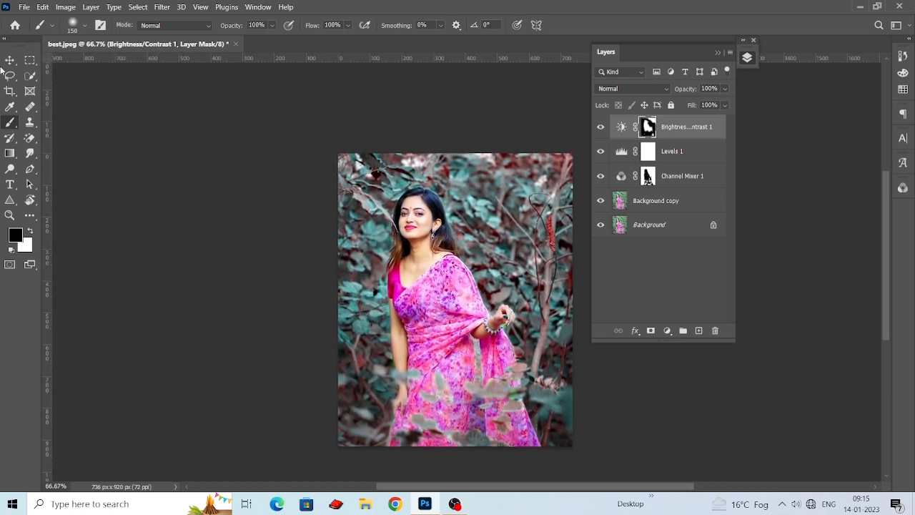
{"action": "left_click", "coordinate": [10, 60]}
{"action": "left_click", "coordinate": [243, 198]}
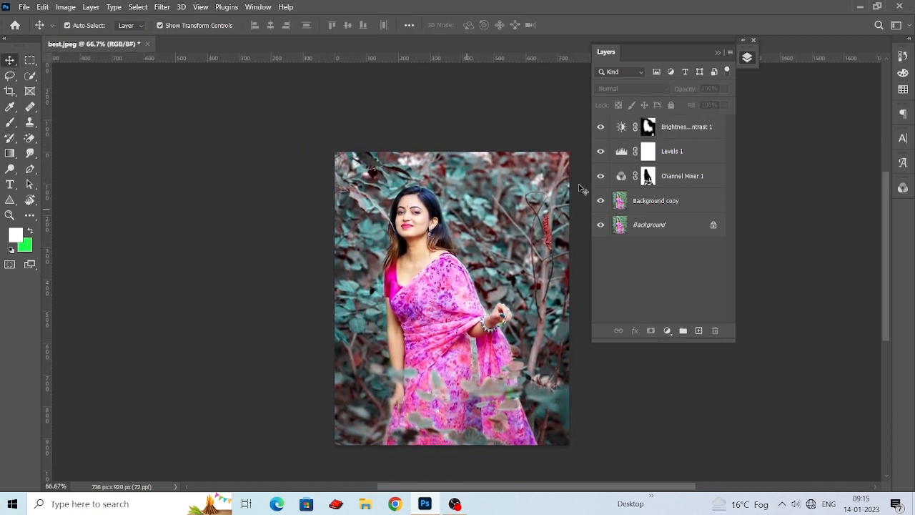
Step: Add a Color Balance adjustment layer above Brightness/Contrast with midtones Cyan/Red at +11 and Yellow/Blue at +4
{"action": "left_click", "coordinate": [669, 135]}
{"action": "left_click", "coordinate": [667, 330]}
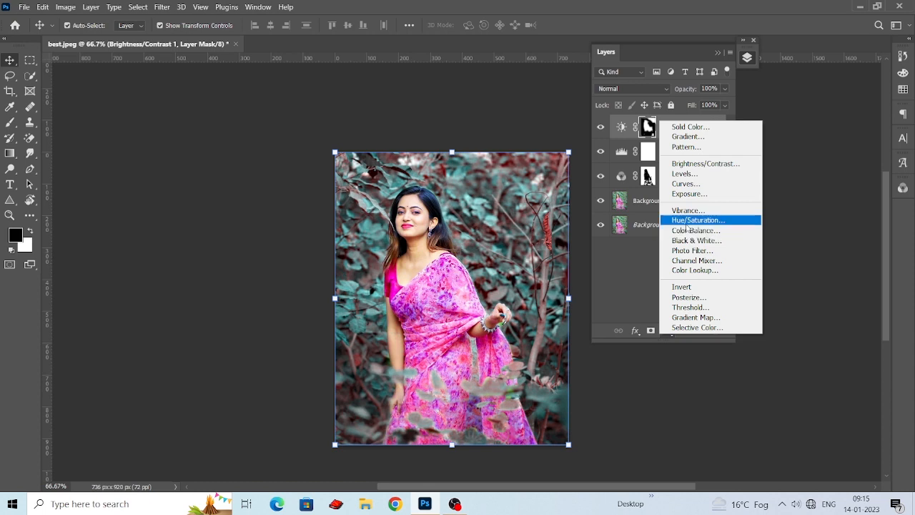
{"action": "left_click", "coordinate": [691, 231]}
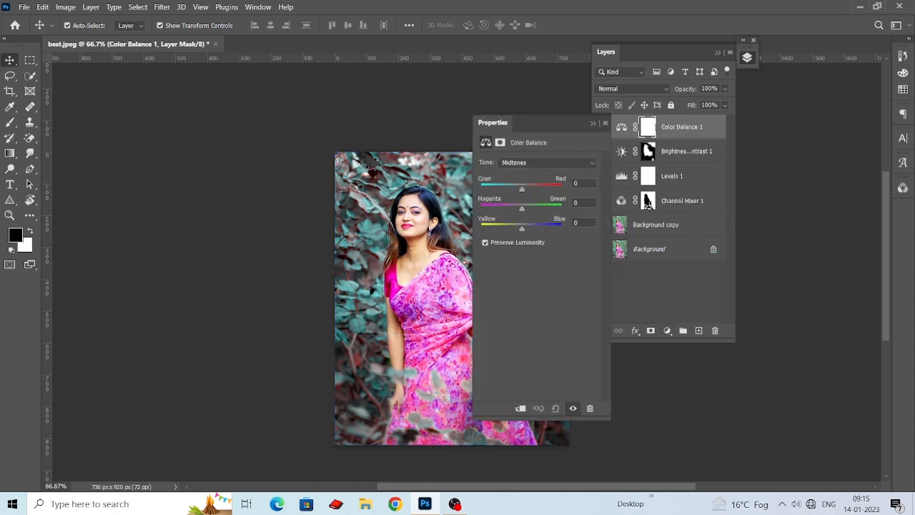
{"action": "scroll", "coordinate": [357, 258], "scroll_direction": "right", "scroll_amount": 3}
{"action": "key", "text": "ctrl+plus"}
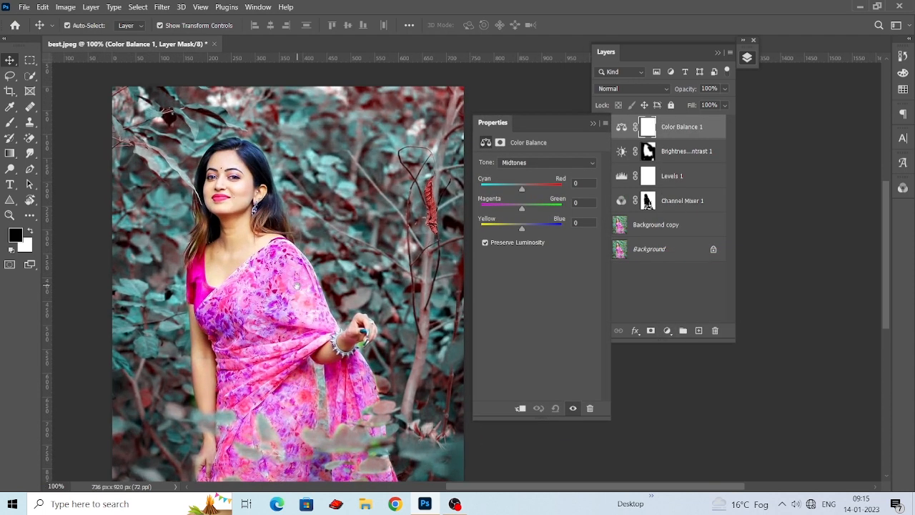
{"action": "left_click_drag", "start_coordinate": [297, 286], "coordinate": [311, 266]}
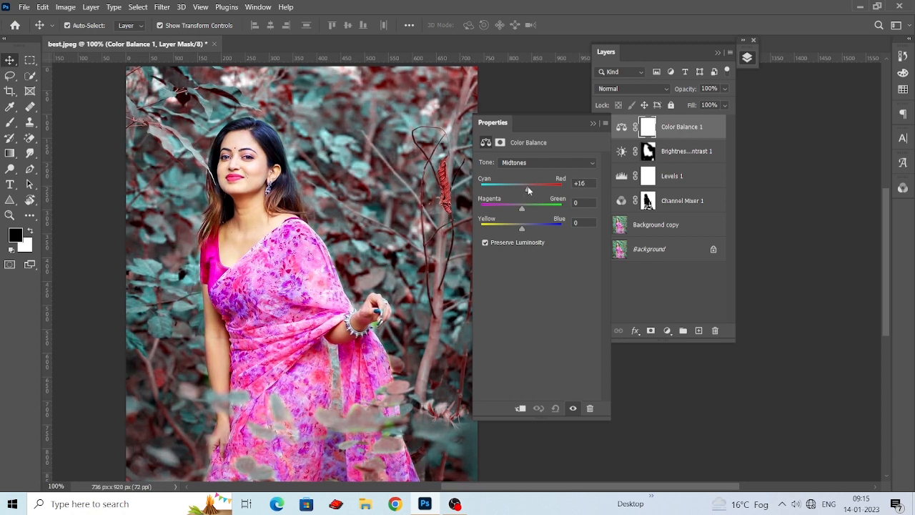
{"action": "left_click_drag", "start_coordinate": [280, 261], "coordinate": [301, 256]}
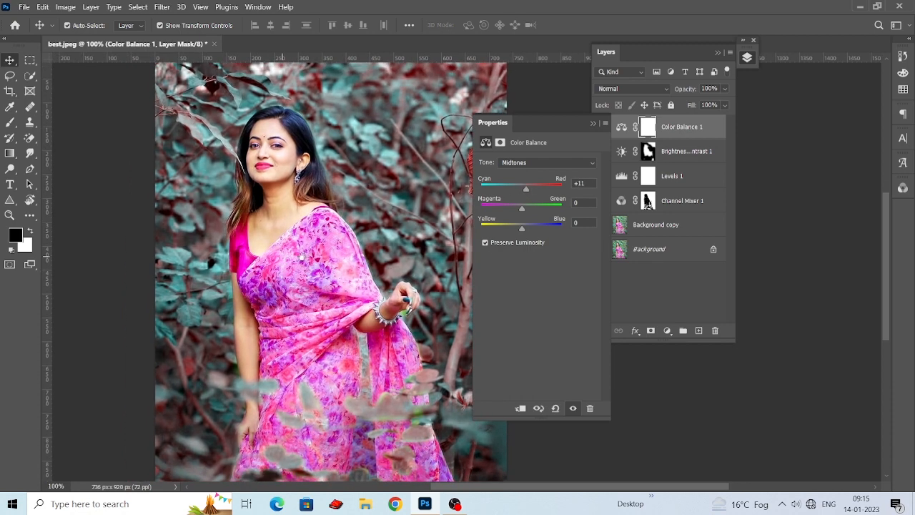
{"action": "left_click_drag", "start_coordinate": [518, 229], "coordinate": [523, 228]}
{"action": "left_click_drag", "start_coordinate": [306, 247], "coordinate": [342, 250]}
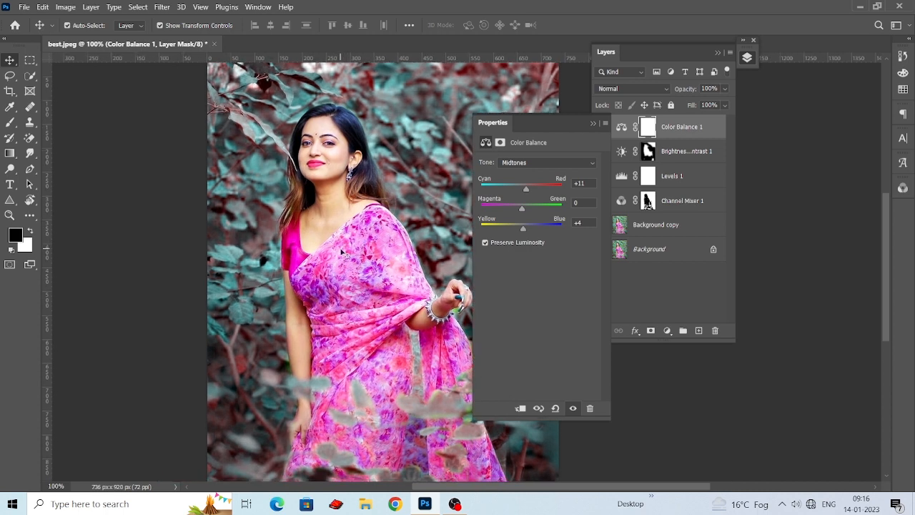
{"action": "key", "text": "ctrl+minus"}
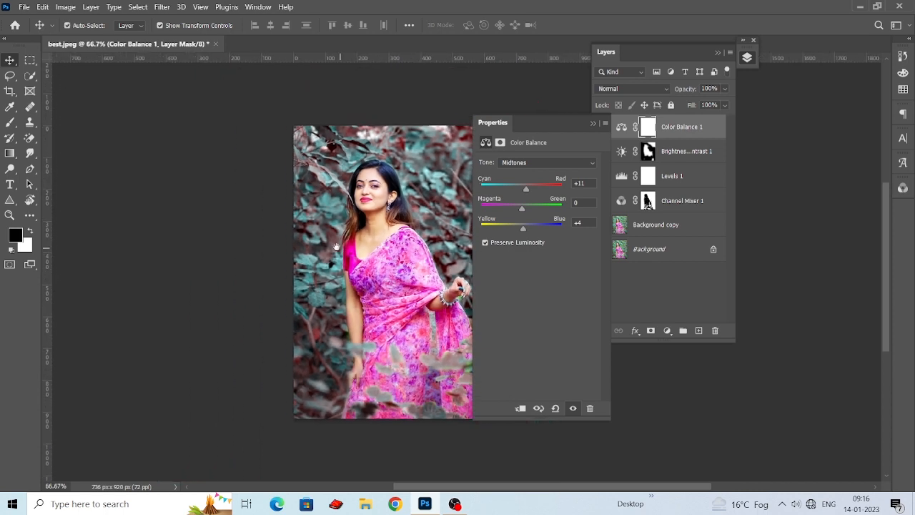
{"action": "left_click_drag", "start_coordinate": [360, 272], "coordinate": [333, 281]}
{"action": "left_click", "coordinate": [593, 124]}
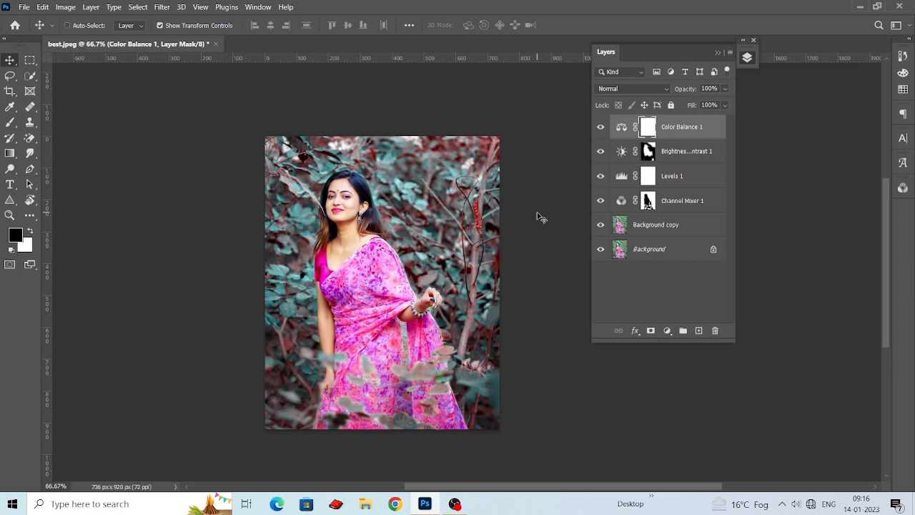
Step: Merge the Background copy and all the adjustment layers above it into a single layer
{"action": "key", "text": "ctrl+plus"}
{"action": "left_click_drag", "start_coordinate": [344, 276], "coordinate": [370, 269]}
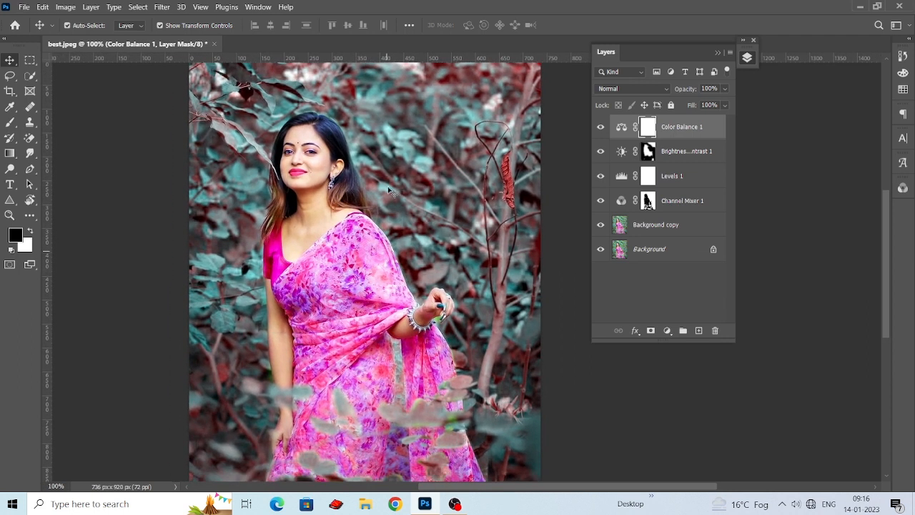
{"action": "left_click", "coordinate": [674, 226], "text": "shift"}
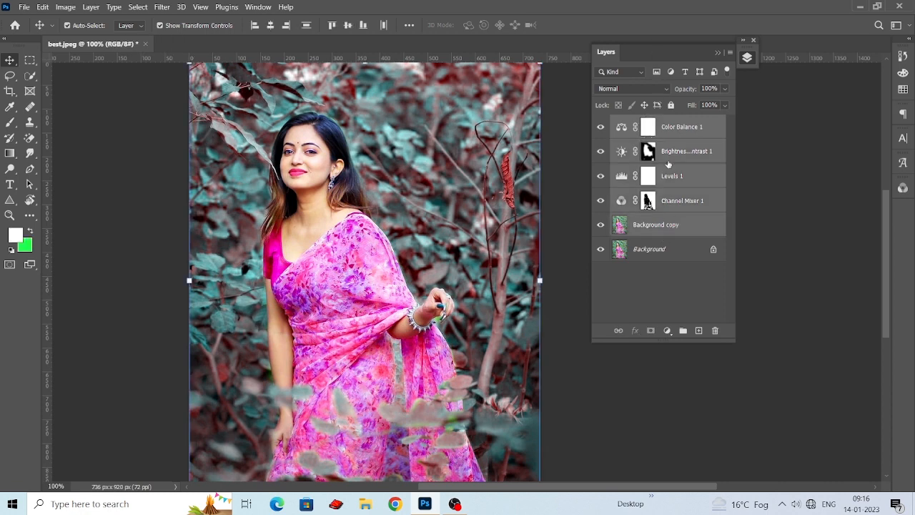
{"action": "right_click", "coordinate": [677, 136]}
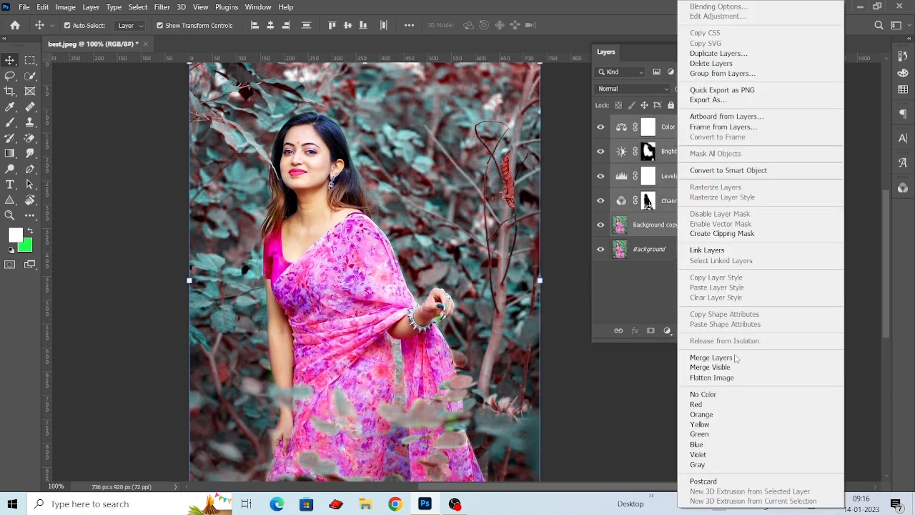
{"action": "left_click", "coordinate": [737, 358]}
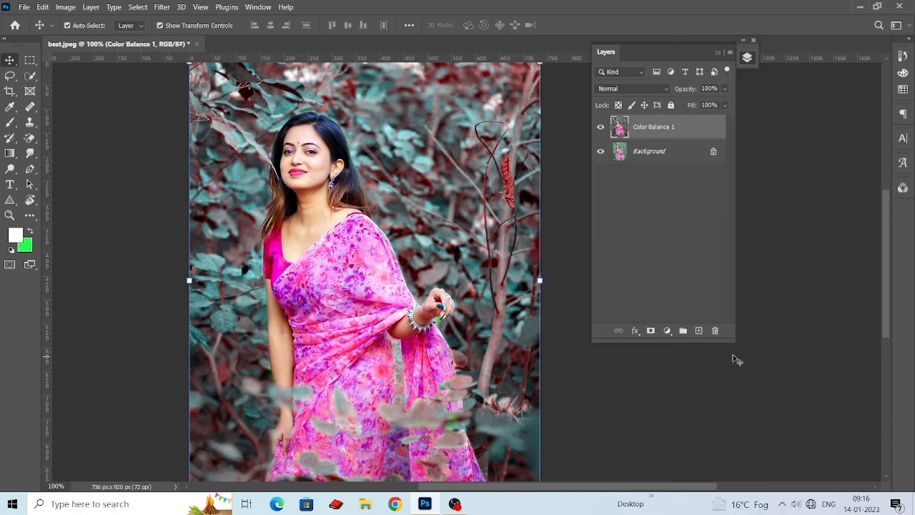
Step: Toggle the merged layer's visibility to compare the graded image with the original, leaving the layer shown
{"action": "left_click", "coordinate": [601, 128]}
{"action": "left_click", "coordinate": [600, 128]}
{"action": "left_click", "coordinate": [601, 127]}
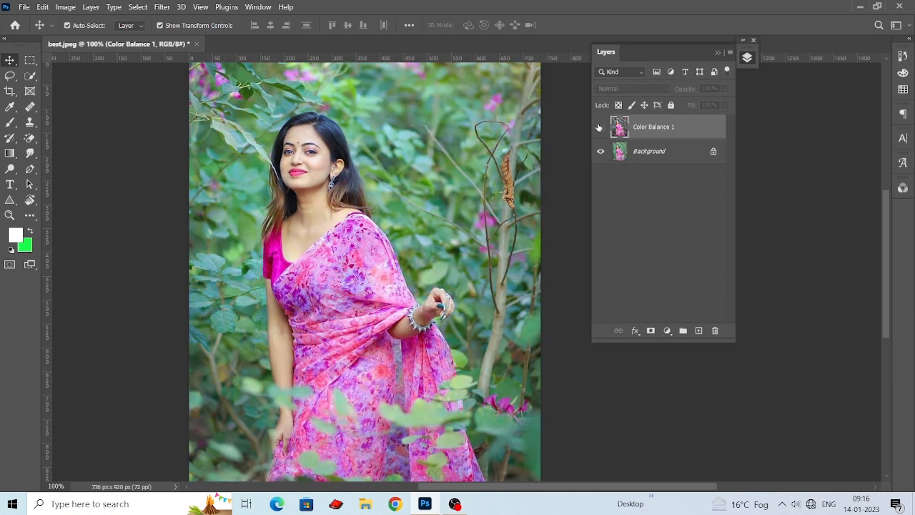
{"action": "left_click", "coordinate": [600, 127]}
{"action": "left_click_drag", "start_coordinate": [261, 198], "coordinate": [273, 185]}
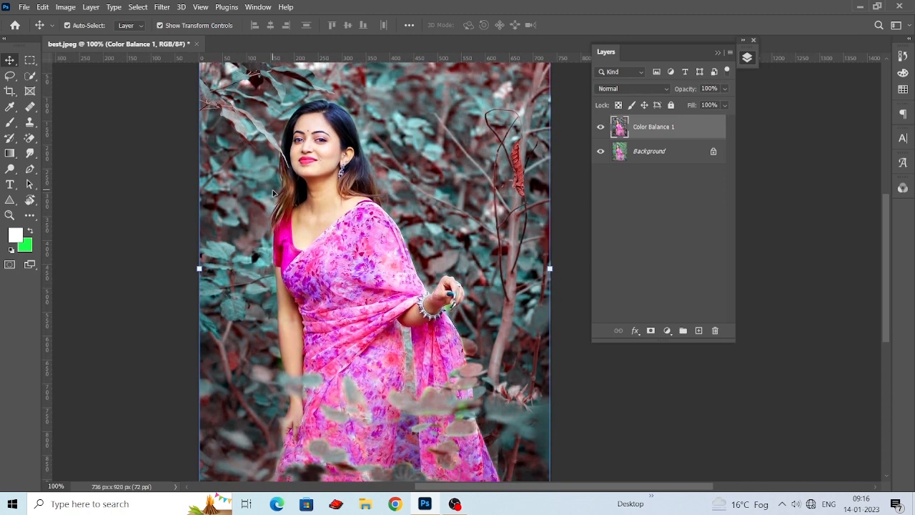
Step: Duplicate the merged layer and open the Camera Raw Filter on the copy
{"action": "key", "text": "ctrl+minus"}
{"action": "left_click_drag", "start_coordinate": [679, 127], "coordinate": [699, 330]}
{"action": "left_click", "coordinate": [162, 7]}
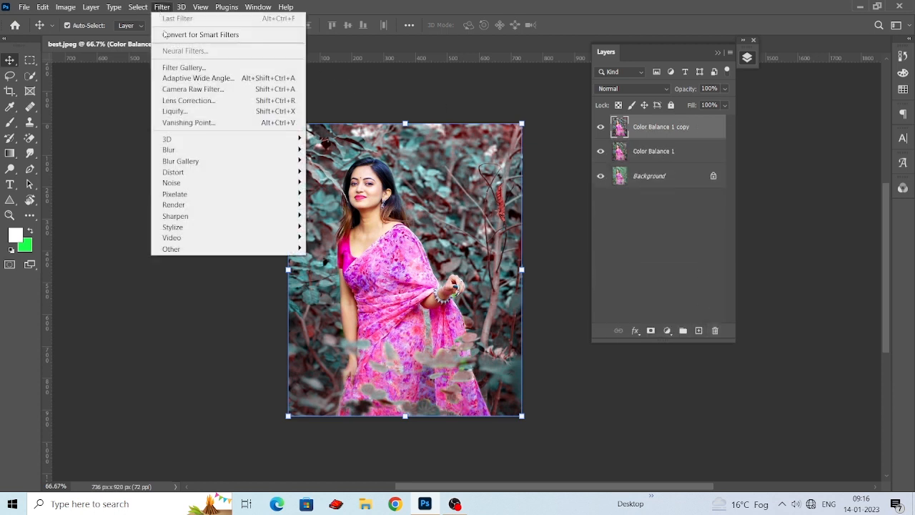
{"action": "left_click", "coordinate": [222, 90]}
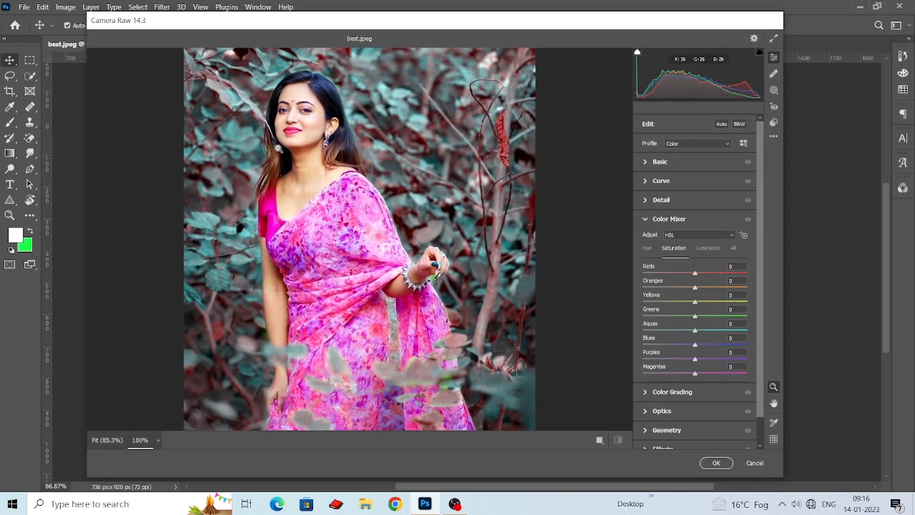
Step: Set Contrast to +13 and Temperature to -3 in Camera Raw's Basic adjustments
{"action": "key", "text": "ctrl+plus"}
{"action": "key", "text": "ctrl+minus"}
{"action": "key", "text": "space"}
{"action": "left_click_drag", "start_coordinate": [387, 219], "coordinate": [443, 225]}
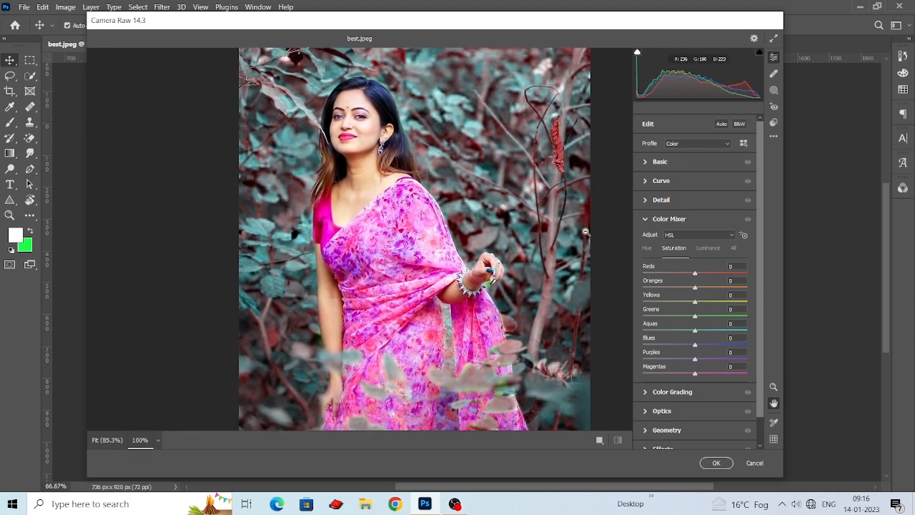
{"action": "left_click", "coordinate": [651, 163]}
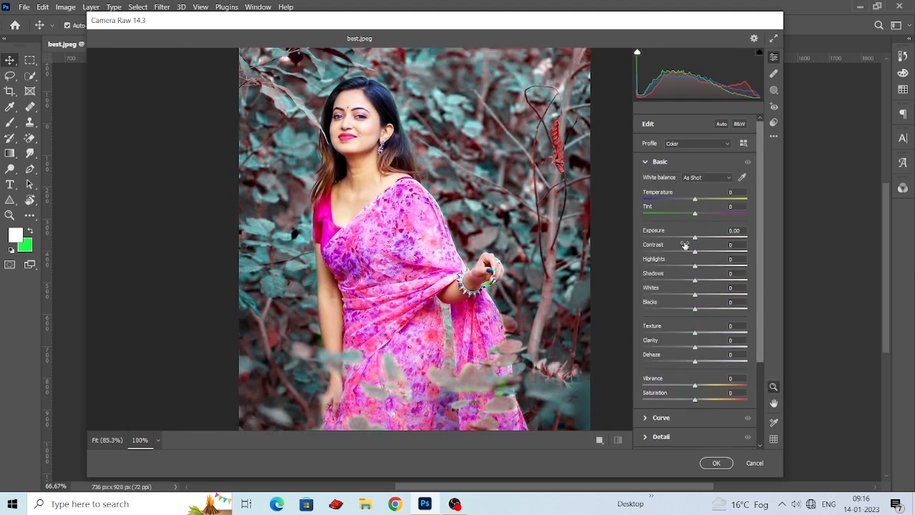
{"action": "left_click_drag", "start_coordinate": [697, 255], "coordinate": [700, 254]}
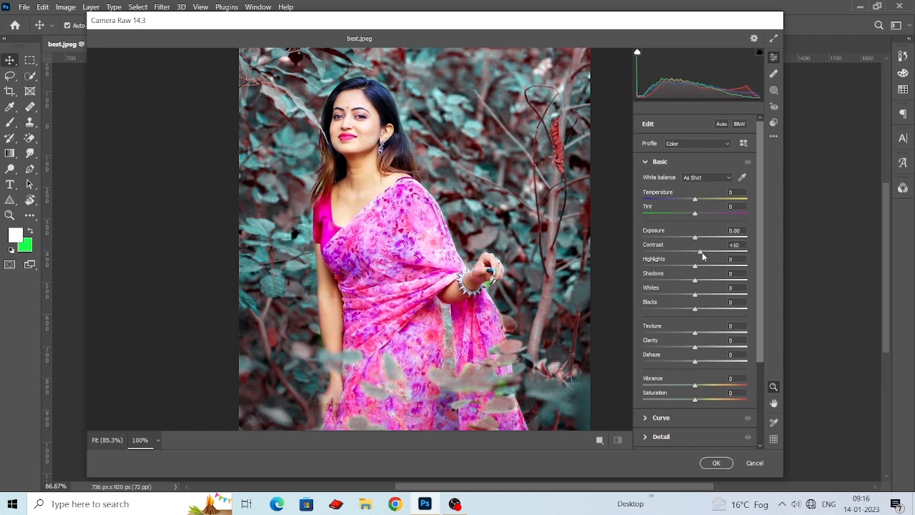
{"action": "left_click_drag", "start_coordinate": [693, 203], "coordinate": [690, 202]}
{"action": "scroll", "coordinate": [537, 221], "scroll_direction": "down", "scroll_amount": 1}
{"action": "scroll", "coordinate": [491, 226], "scroll_direction": "up", "scroll_amount": 2}
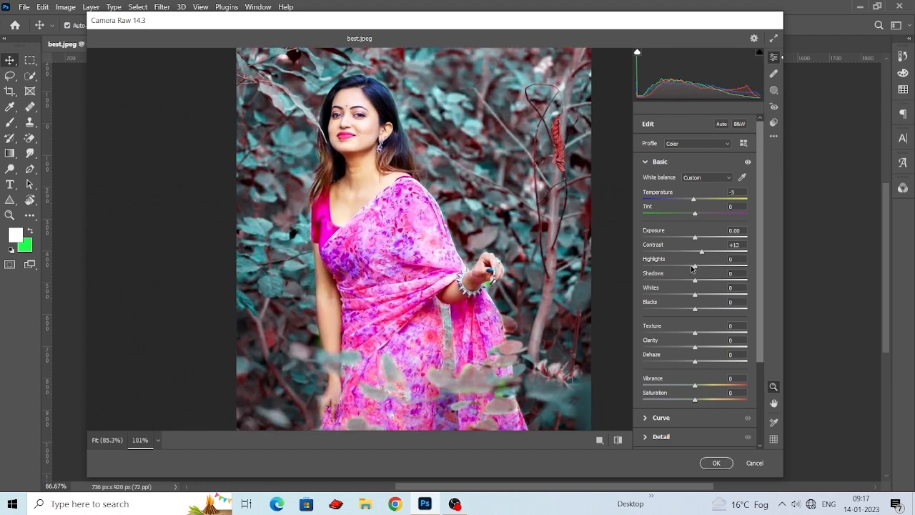
Step: Set Highlights to -29, Shadows to +5, Whites to -25 and Blacks to +9
{"action": "left_click_drag", "start_coordinate": [692, 268], "coordinate": [704, 280]}
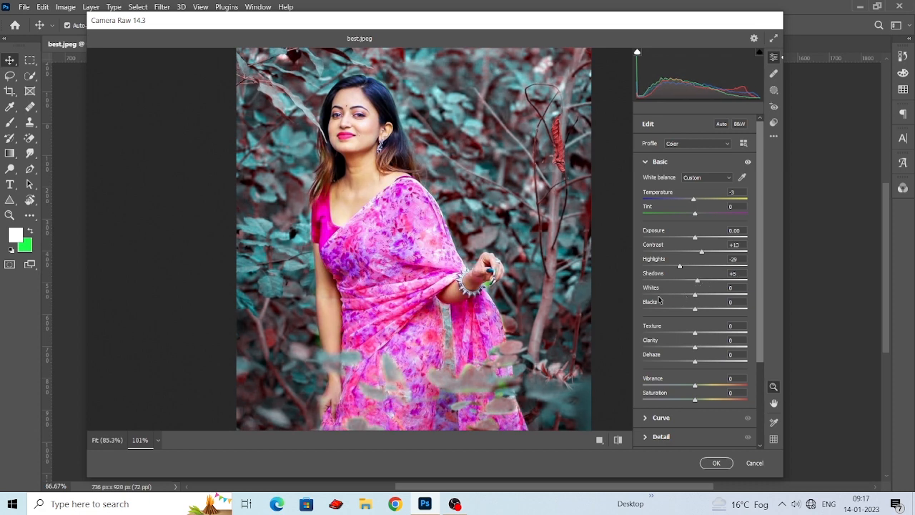
{"action": "mouse_move", "coordinate": [692, 295]}
{"action": "left_mouse_down"}
{"action": "mouse_move", "coordinate": [677, 294]}
{"action": "mouse_move", "coordinate": [705, 306]}
{"action": "left_mouse_up"}
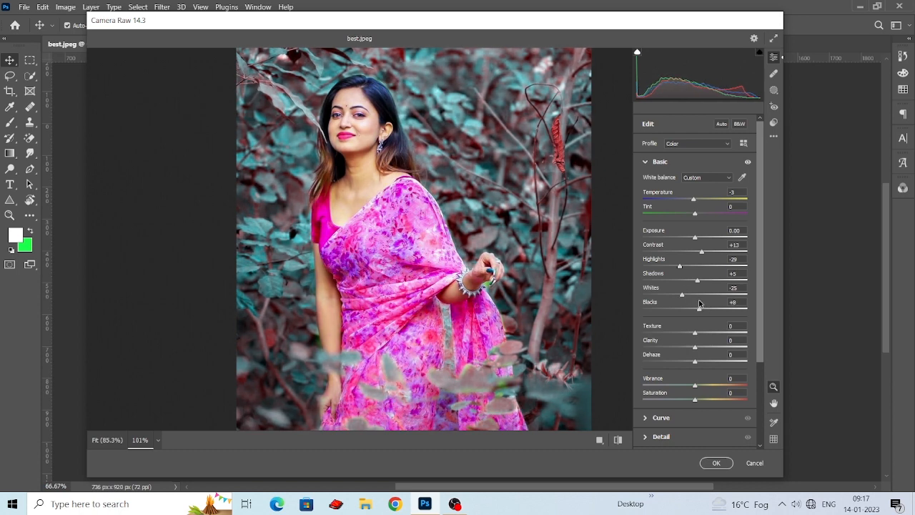
{"action": "left_click_drag", "start_coordinate": [699, 304], "coordinate": [700, 304]}
{"action": "scroll", "coordinate": [526, 286], "scroll_direction": "down", "scroll_amount": 3}
{"action": "scroll", "coordinate": [526, 287], "scroll_direction": "up", "scroll_amount": 1}
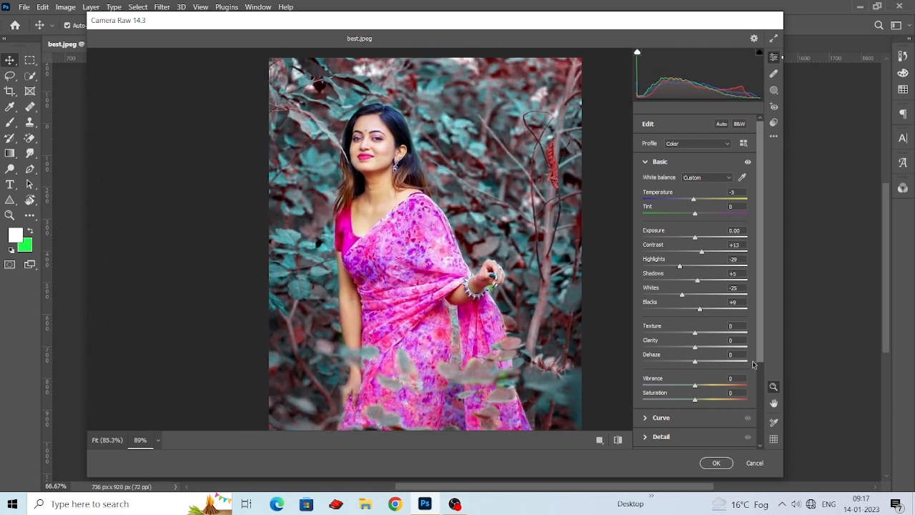
Step: Set Texture to +16, Clarity to +12, Dehaze to +7, Vibrance to +3 and Saturation to +2
{"action": "mouse_move", "coordinate": [697, 334]}
{"action": "left_mouse_down"}
{"action": "mouse_move", "coordinate": [646, 333]}
{"action": "mouse_move", "coordinate": [707, 334]}
{"action": "mouse_move", "coordinate": [667, 346]}
{"action": "mouse_move", "coordinate": [704, 344]}
{"action": "left_mouse_up"}
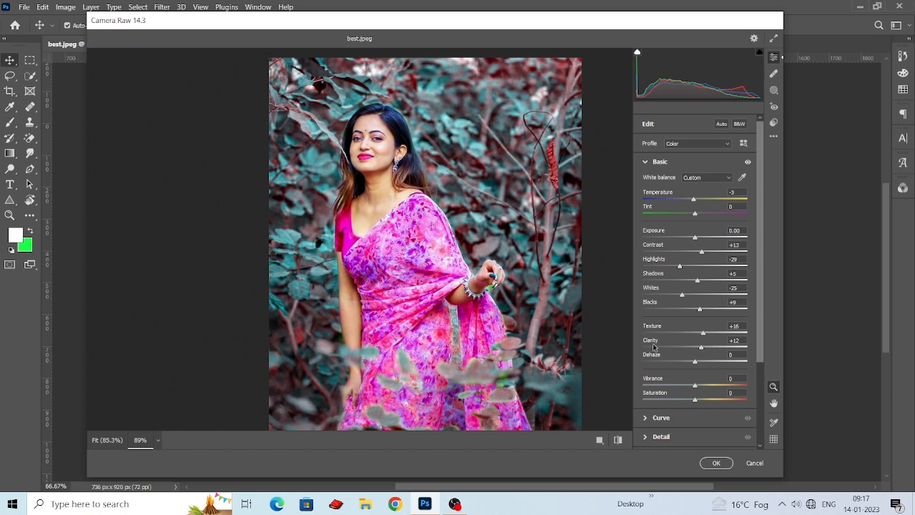
{"action": "left_click_drag", "start_coordinate": [697, 364], "coordinate": [698, 389]}
{"action": "left_click", "coordinate": [733, 378]}
{"action": "left_click", "coordinate": [739, 393]}
{"action": "scroll", "coordinate": [759, 319], "scroll_direction": "down", "scroll_amount": 3}
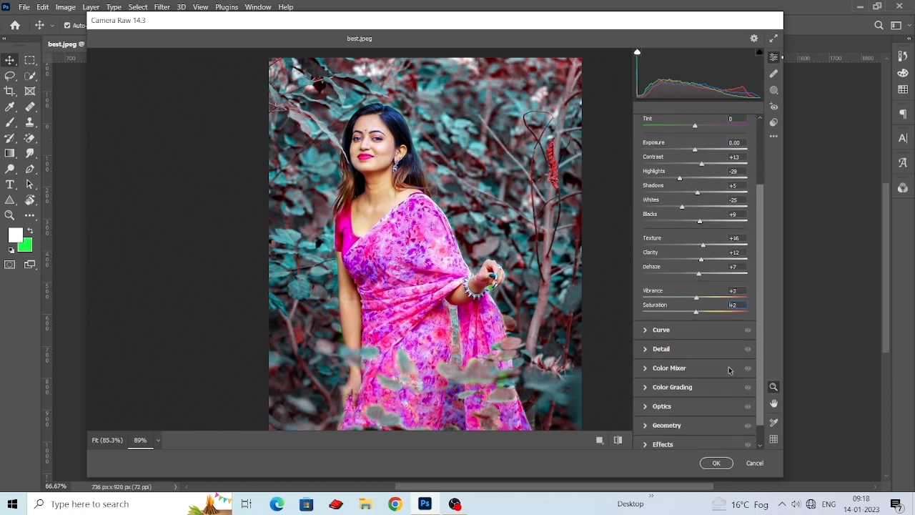
Step: Set Noise Reduction to 35 and Color Noise Reduction to 18 in the Detail adjustments
{"action": "left_click", "coordinate": [641, 349]}
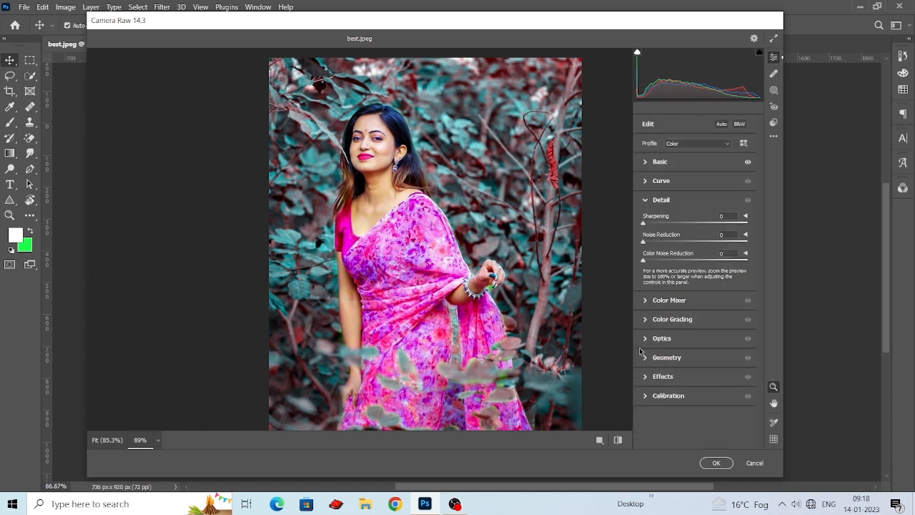
{"action": "scroll", "coordinate": [503, 318], "scroll_direction": "up", "scroll_amount": 1}
{"action": "scroll", "coordinate": [448, 298], "scroll_direction": "down", "scroll_amount": 1}
{"action": "scroll", "coordinate": [462, 266], "scroll_direction": "up", "scroll_amount": 3}
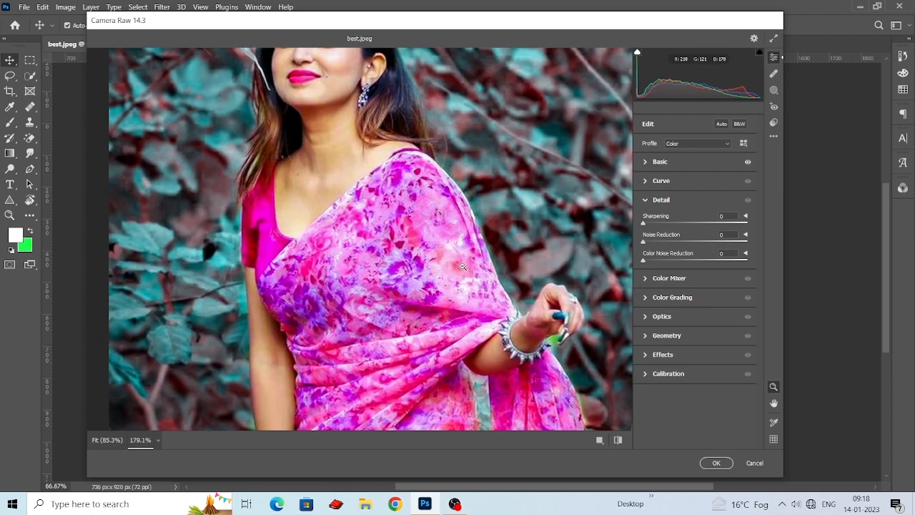
{"action": "scroll", "coordinate": [463, 266], "scroll_direction": "up", "scroll_amount": 1}
{"action": "left_click_drag", "start_coordinate": [650, 237], "coordinate": [679, 246]}
{"action": "scroll", "coordinate": [513, 281], "scroll_direction": "down", "scroll_amount": 1}
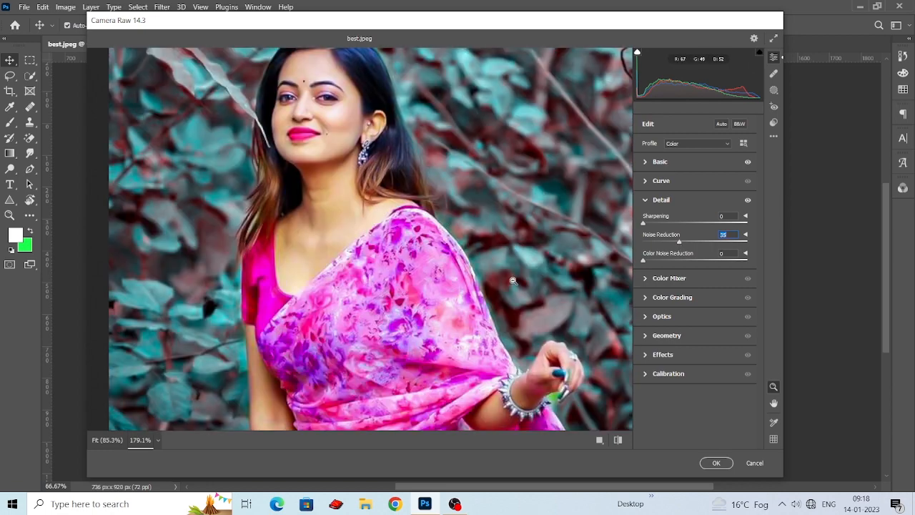
{"action": "scroll", "coordinate": [513, 281], "scroll_direction": "down", "scroll_amount": 2}
{"action": "scroll", "coordinate": [515, 284], "scroll_direction": "up", "scroll_amount": 1}
{"action": "scroll", "coordinate": [478, 335], "scroll_direction": "down", "scroll_amount": 3}
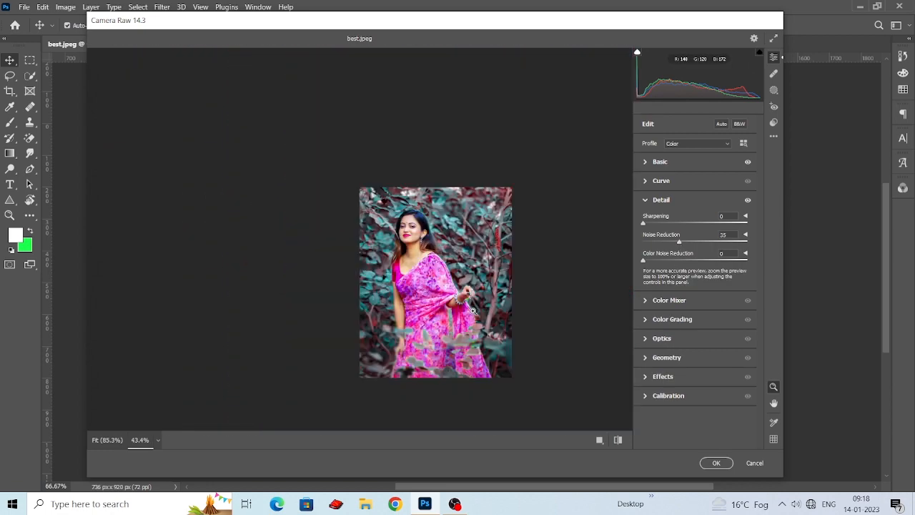
{"action": "scroll", "coordinate": [472, 311], "scroll_direction": "up", "scroll_amount": 3}
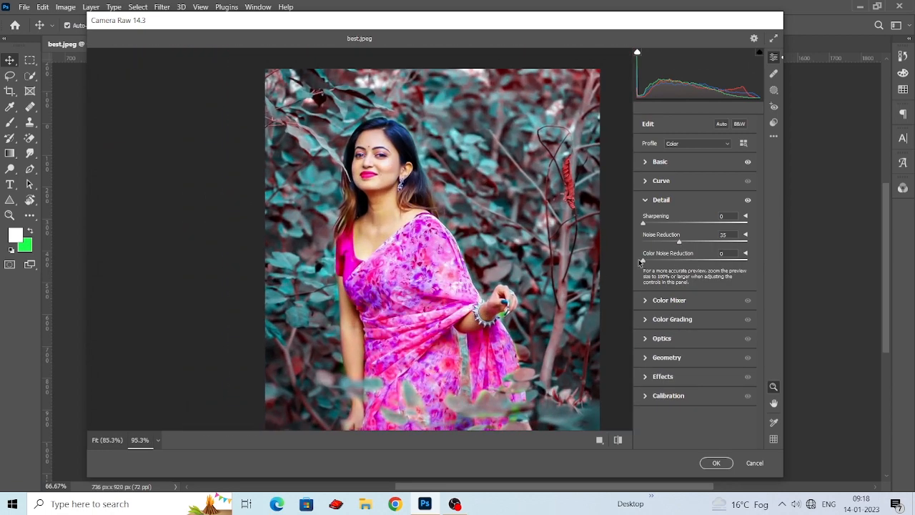
{"action": "left_click_drag", "start_coordinate": [642, 262], "coordinate": [661, 262]}
{"action": "scroll", "coordinate": [478, 327], "scroll_direction": "down", "scroll_amount": 1}
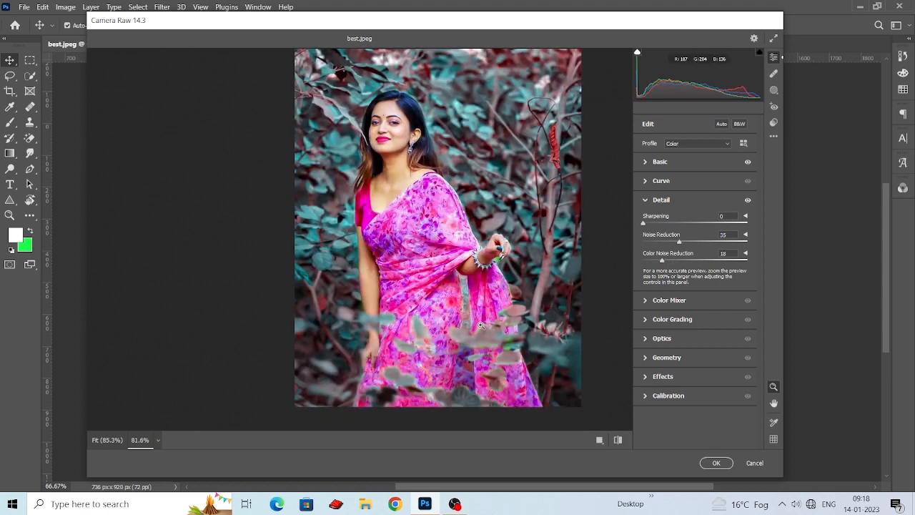
Step: Set the Greens saturation to +4 in the HSL Color Mixer
{"action": "left_click", "coordinate": [645, 300]}
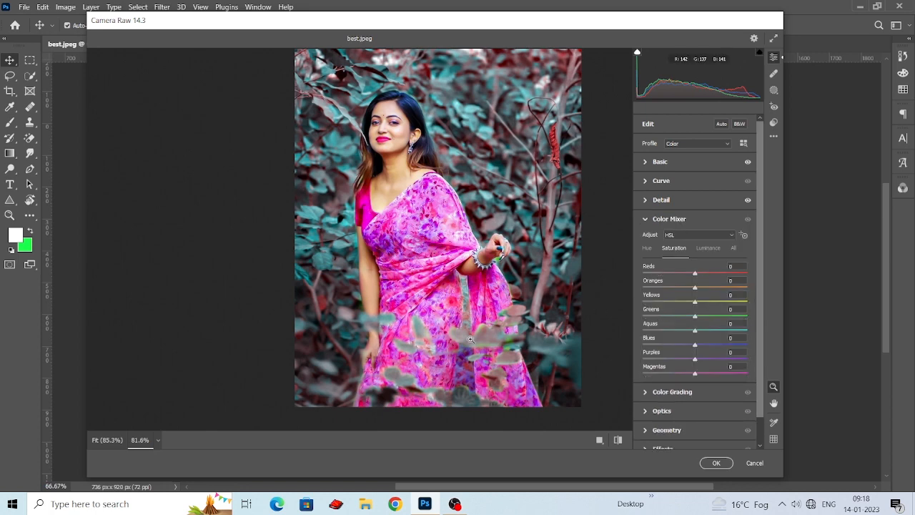
{"action": "mouse_move", "coordinate": [694, 315]}
{"action": "left_mouse_down"}
{"action": "mouse_move", "coordinate": [608, 314]}
{"action": "mouse_move", "coordinate": [714, 319]}
{"action": "mouse_move", "coordinate": [699, 321]}
{"action": "left_mouse_up"}
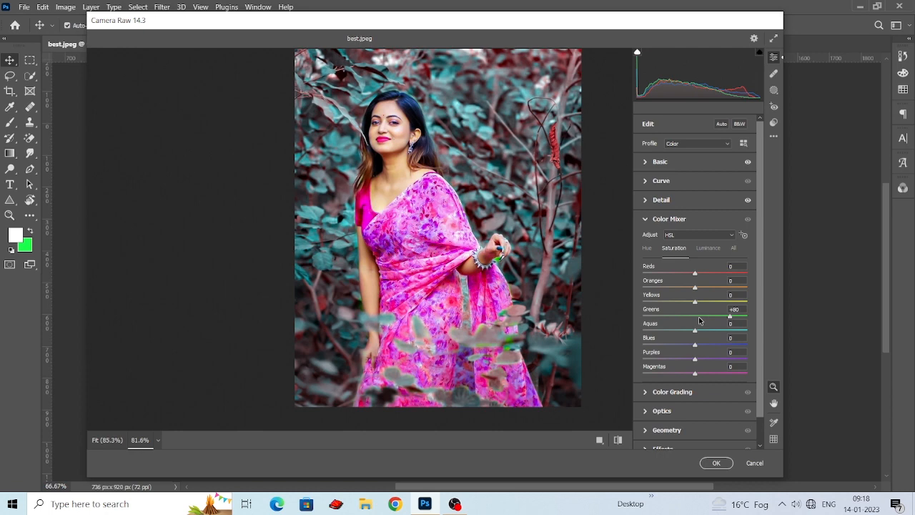
{"action": "left_click", "coordinate": [700, 321]}
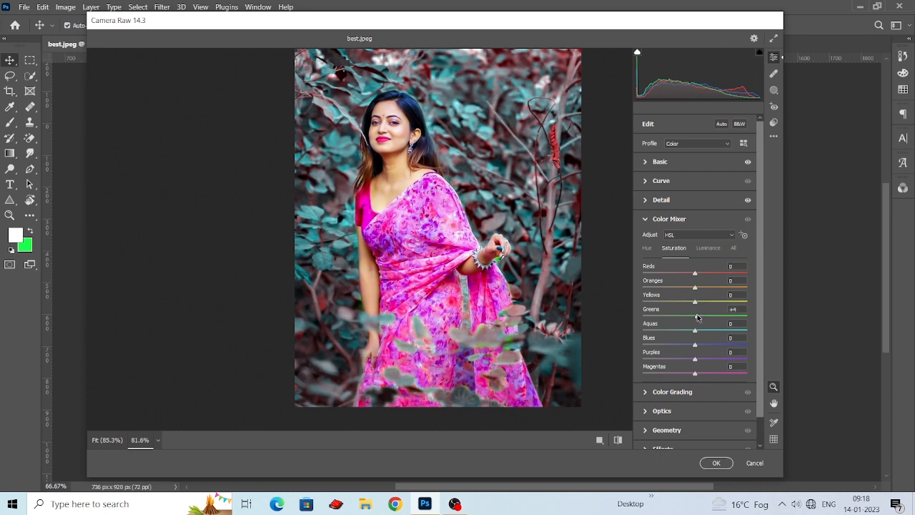
Step: Set the Greens hue to -51 and the Blues hue to +56 in the HSL Color Mixer
{"action": "left_click", "coordinate": [647, 248]}
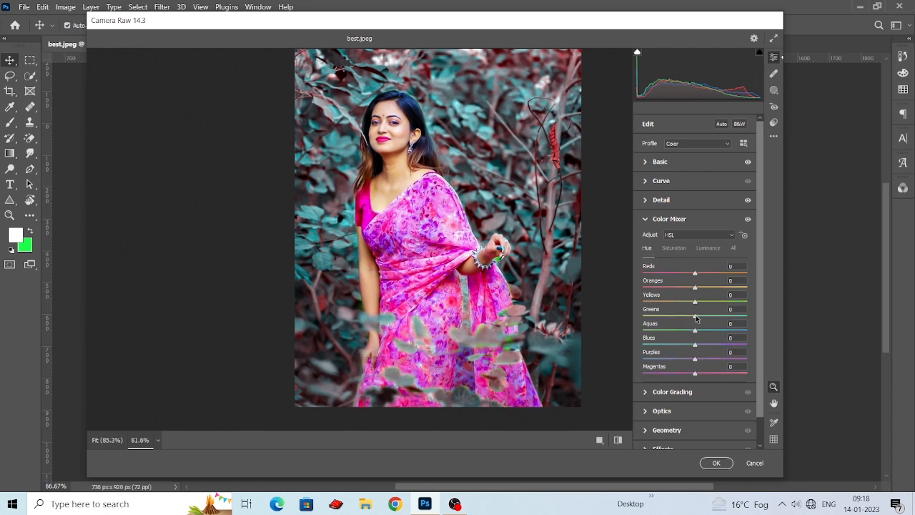
{"action": "left_click_drag", "start_coordinate": [697, 318], "coordinate": [724, 344]}
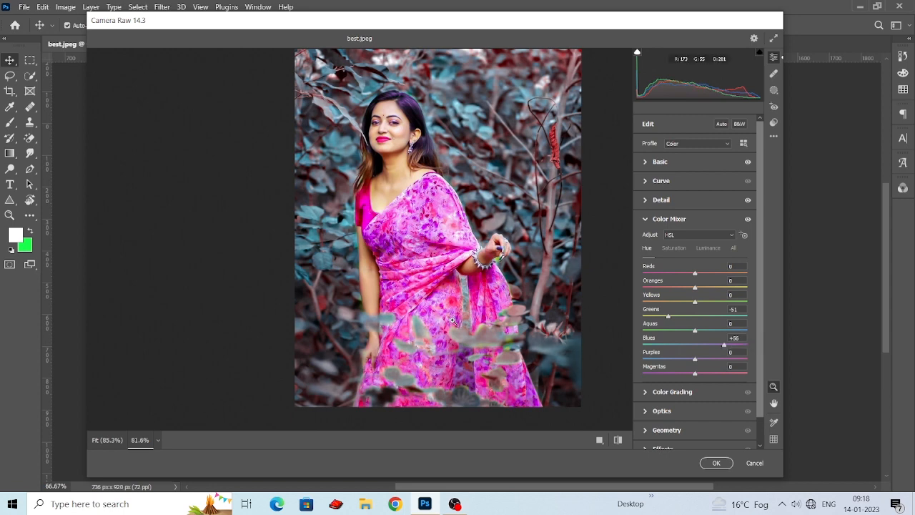
Step: Set the HSL saturation to +28 for Reds, -17 for Oranges, -12 for Yellows, -100 for Greens and +5 for Blues
{"action": "left_click", "coordinate": [674, 247]}
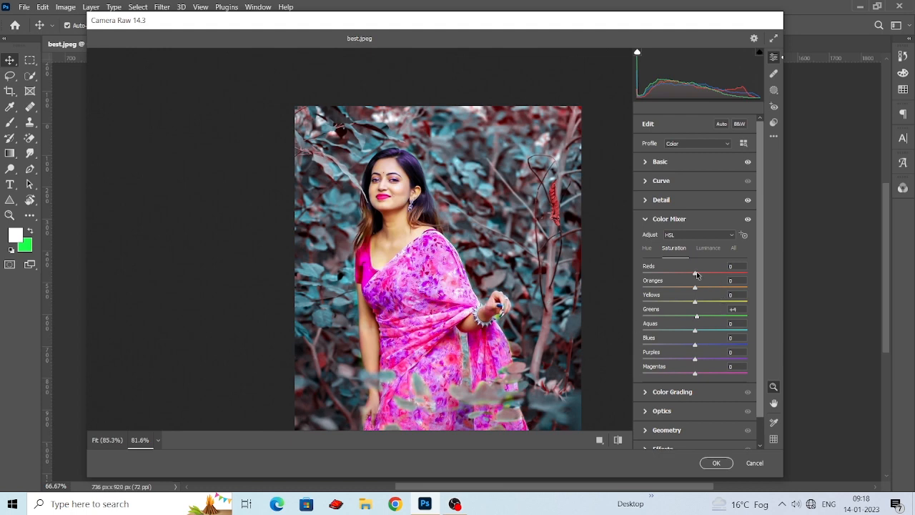
{"action": "left_click_drag", "start_coordinate": [695, 274], "coordinate": [686, 295]}
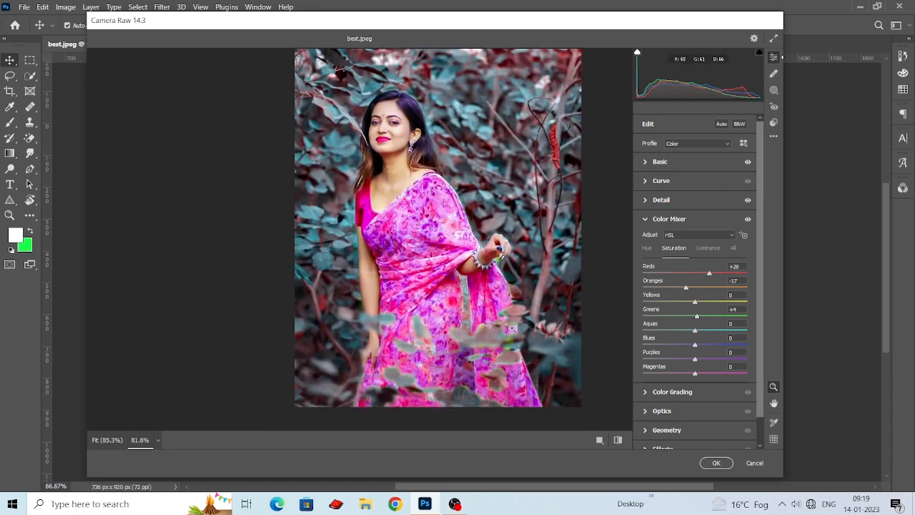
{"action": "left_click_drag", "start_coordinate": [698, 317], "coordinate": [626, 317]}
{"action": "left_click_drag", "start_coordinate": [695, 300], "coordinate": [688, 321]}
{"action": "mouse_move", "coordinate": [695, 358]}
{"action": "left_mouse_down"}
{"action": "mouse_move", "coordinate": [645, 350]}
{"action": "mouse_move", "coordinate": [694, 346]}
{"action": "left_mouse_up"}
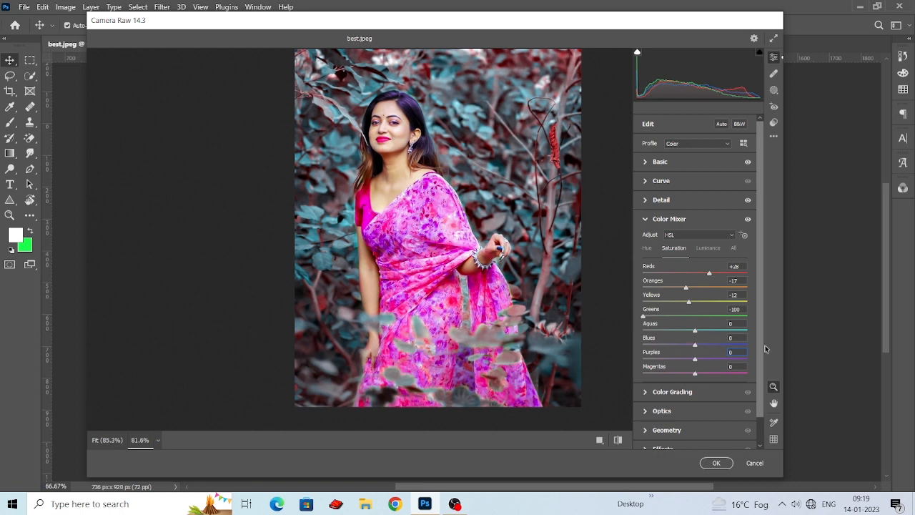
{"action": "mouse_move", "coordinate": [698, 348]}
{"action": "left_mouse_down"}
{"action": "mouse_move", "coordinate": [659, 346]}
{"action": "mouse_move", "coordinate": [700, 344]}
{"action": "left_mouse_up"}
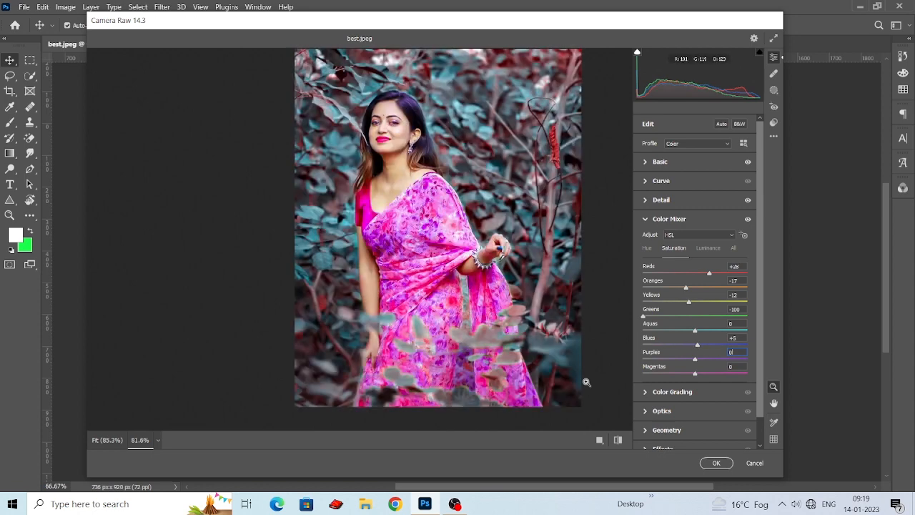
Step: Set the lens Vignette to -42 in the Optics adjustments
{"action": "scroll", "coordinate": [646, 369], "scroll_direction": "down", "scroll_amount": 1}
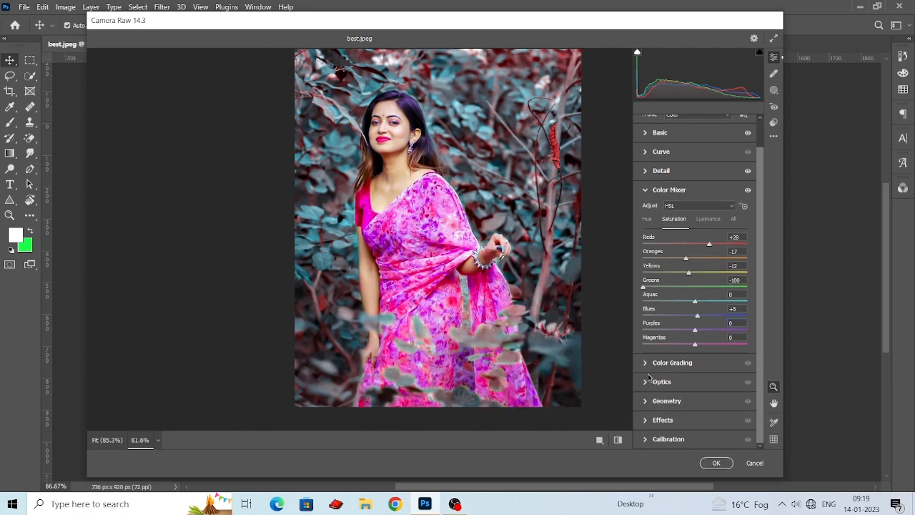
{"action": "left_click", "coordinate": [648, 384]}
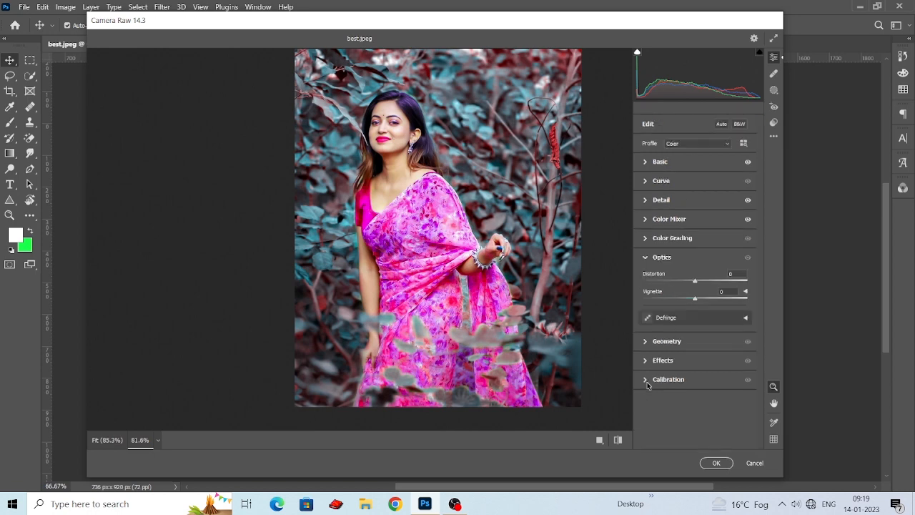
{"action": "left_click_drag", "start_coordinate": [695, 297], "coordinate": [674, 297]}
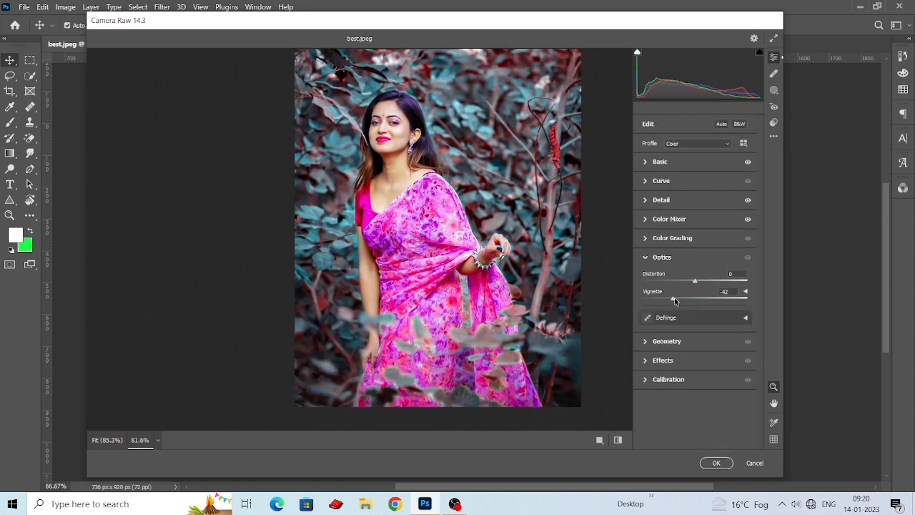
Step: Set the Effects Vignetting to -27 and apply the Camera Raw adjustments to the layer
{"action": "left_click", "coordinate": [643, 360]}
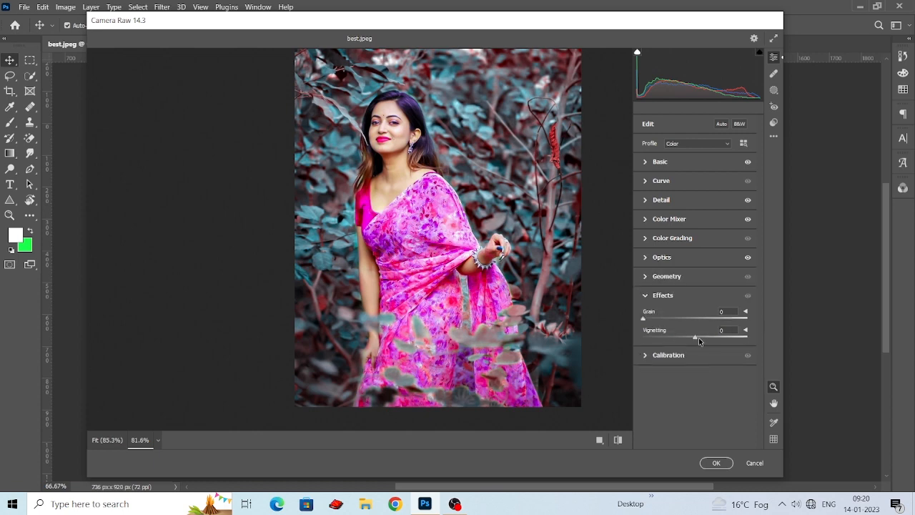
{"action": "left_click_drag", "start_coordinate": [698, 337], "coordinate": [682, 332]}
{"action": "scroll", "coordinate": [516, 350], "scroll_direction": "up", "scroll_amount": 1}
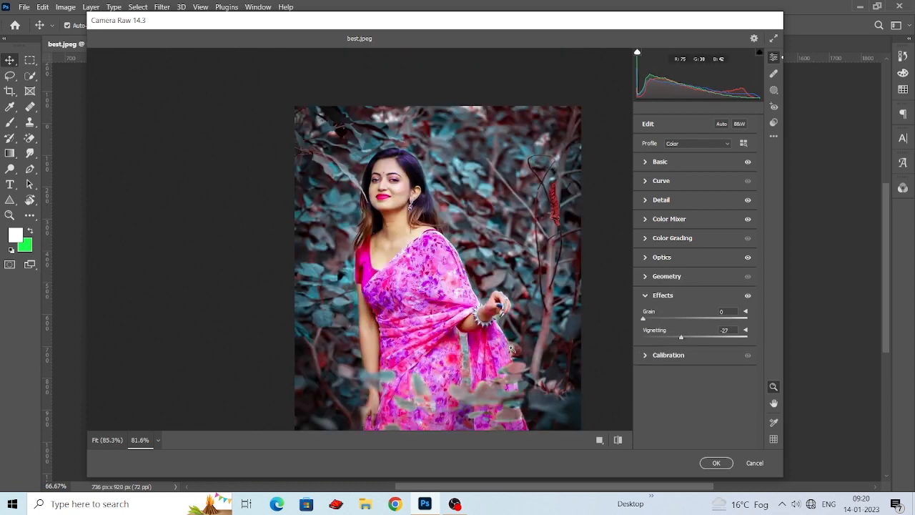
{"action": "scroll", "coordinate": [575, 328], "scroll_direction": "down", "scroll_amount": 2}
{"action": "left_click", "coordinate": [716, 462]}
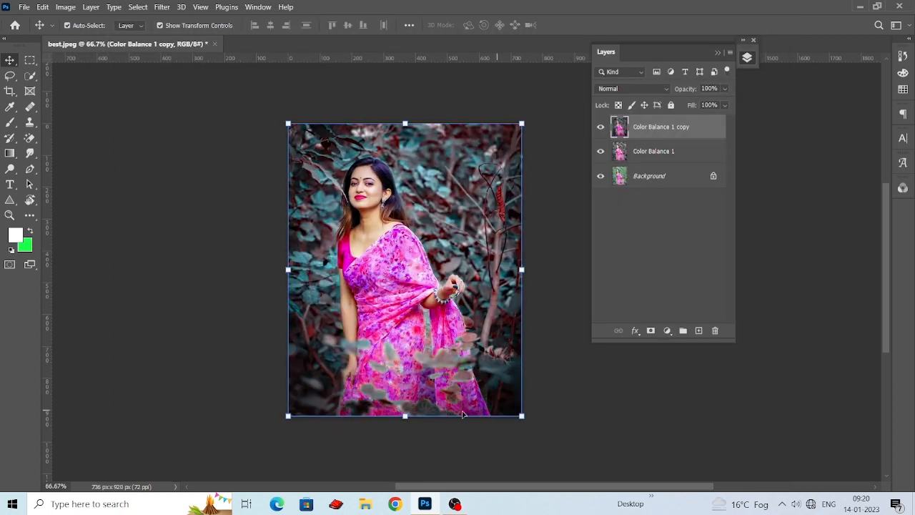
Step: Merge the Color Balance 1 copy layer with the Color Balance 1 layer, keeping the Background separate
{"action": "scroll", "coordinate": [455, 413], "scroll_direction": "up", "scroll_amount": 1}
{"action": "key", "text": "ctrl+plus"}
{"action": "scroll", "coordinate": [432, 392], "scroll_direction": "down", "scroll_amount": 1}
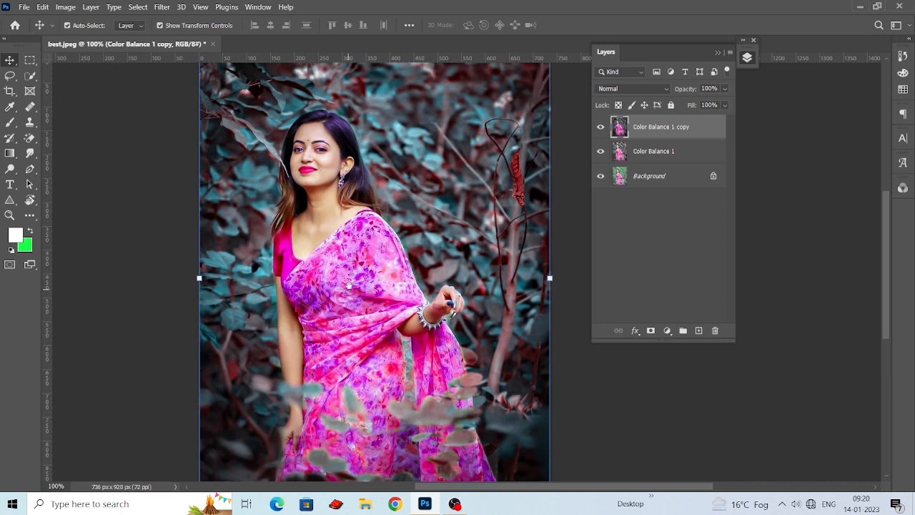
{"action": "left_click_drag", "start_coordinate": [349, 287], "coordinate": [367, 273]}
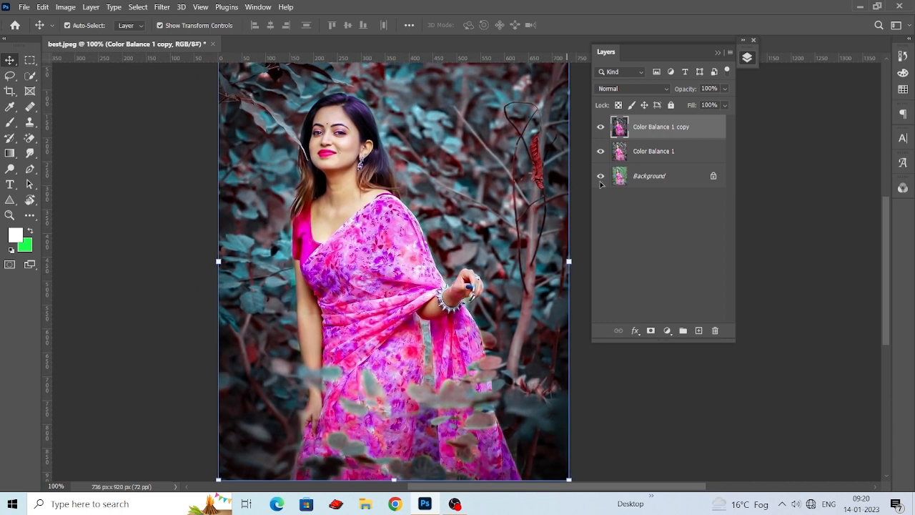
{"action": "left_click", "coordinate": [652, 152], "text": "shift"}
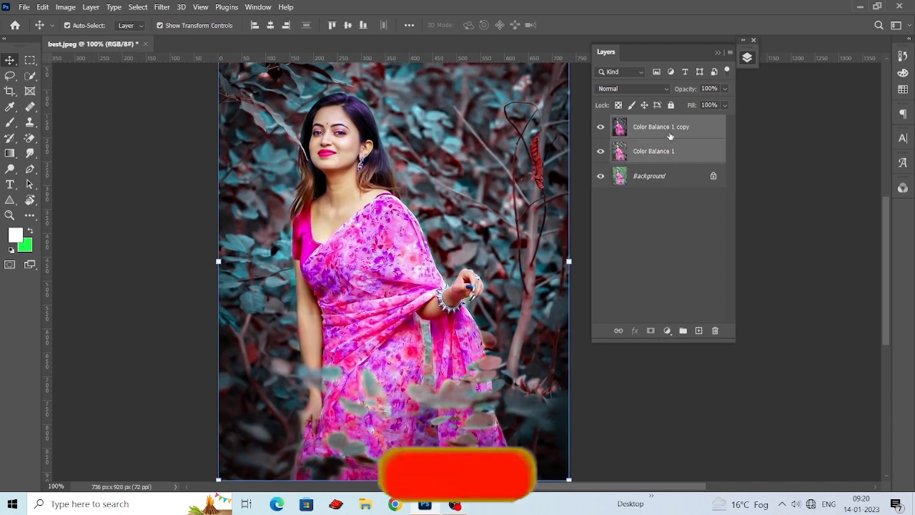
{"action": "key", "text": "ctrl+e"}
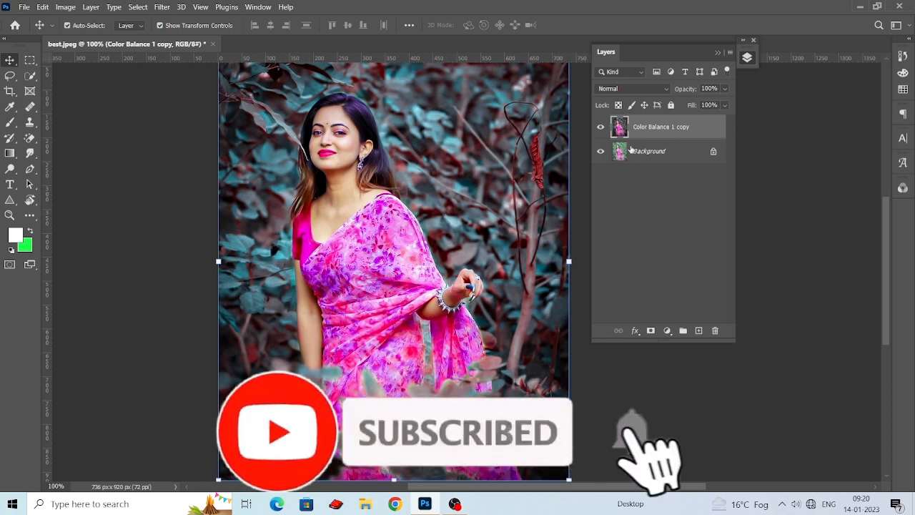
Step: Compare the graded portrait with the original by hiding and showing the merged layer twice
{"action": "left_click", "coordinate": [601, 127]}
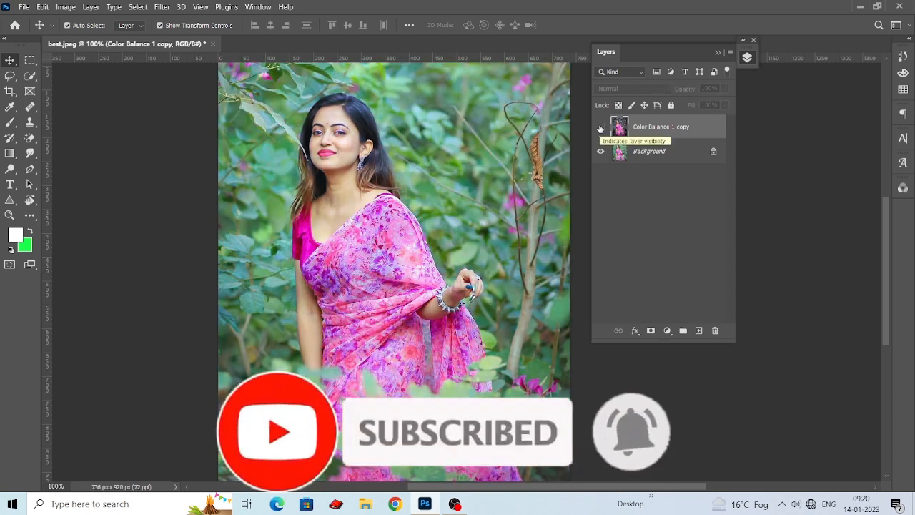
{"action": "left_click", "coordinate": [600, 128]}
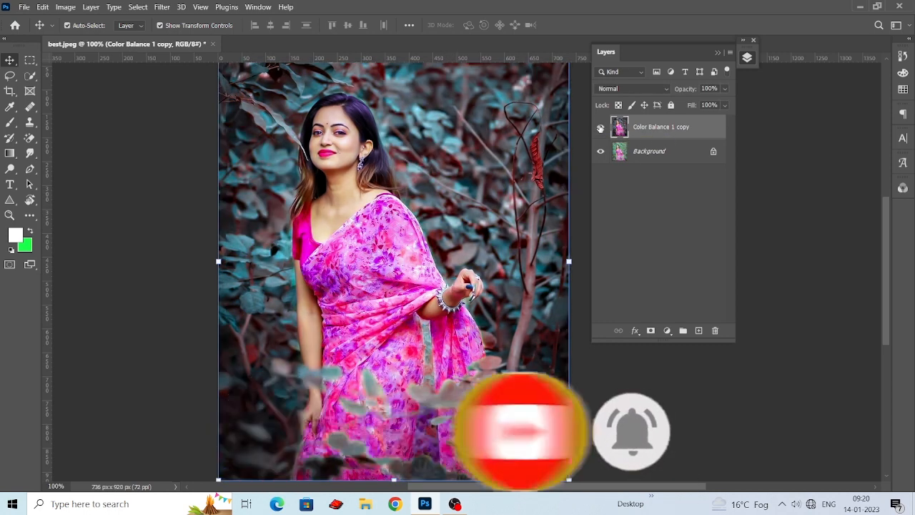
{"action": "left_click", "coordinate": [601, 127]}
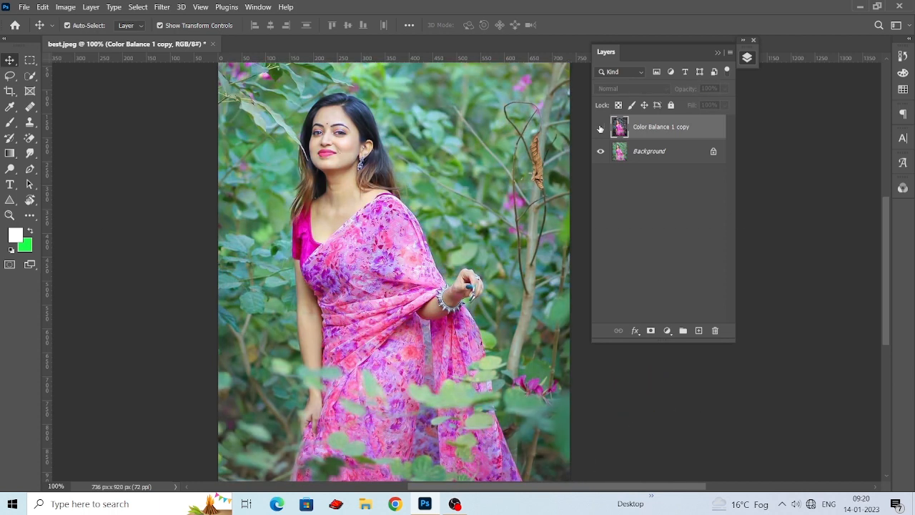
{"action": "left_click", "coordinate": [601, 127]}
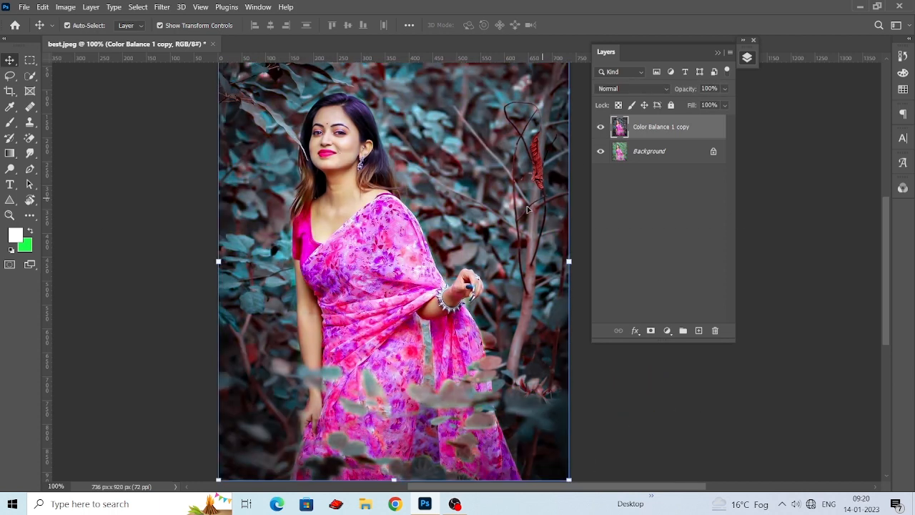
{"action": "scroll", "coordinate": [516, 218], "scroll_direction": "up", "scroll_amount": 1}
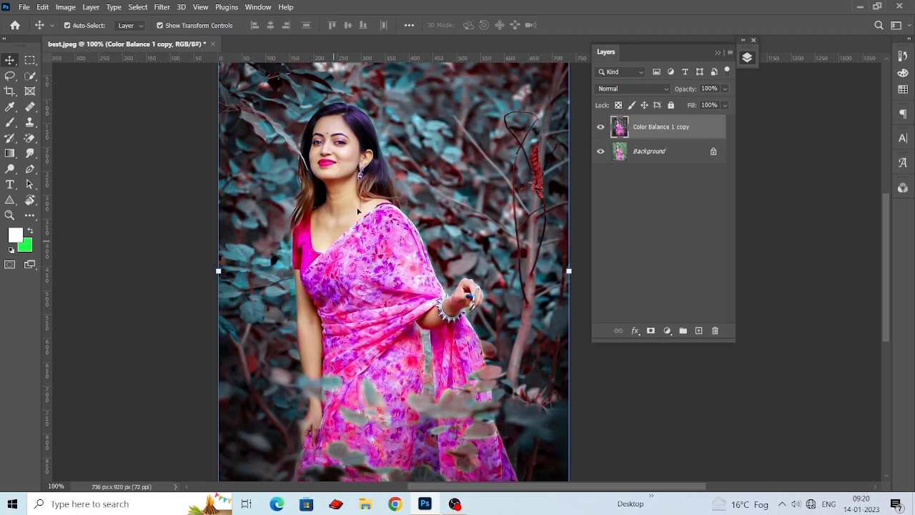